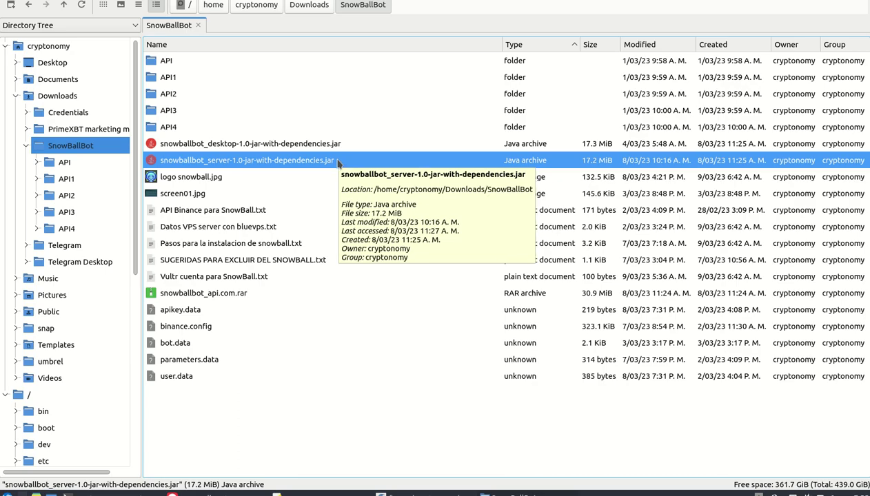
- Select the desktop jar, then switch to the shared SnowBall_Bot_COMPARTIR Drive folder
click(276, 145)
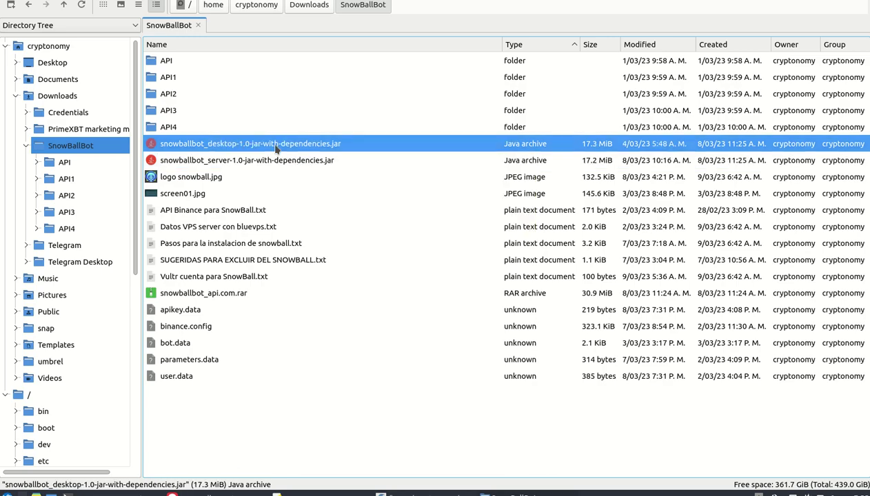
key(alt+Tab)
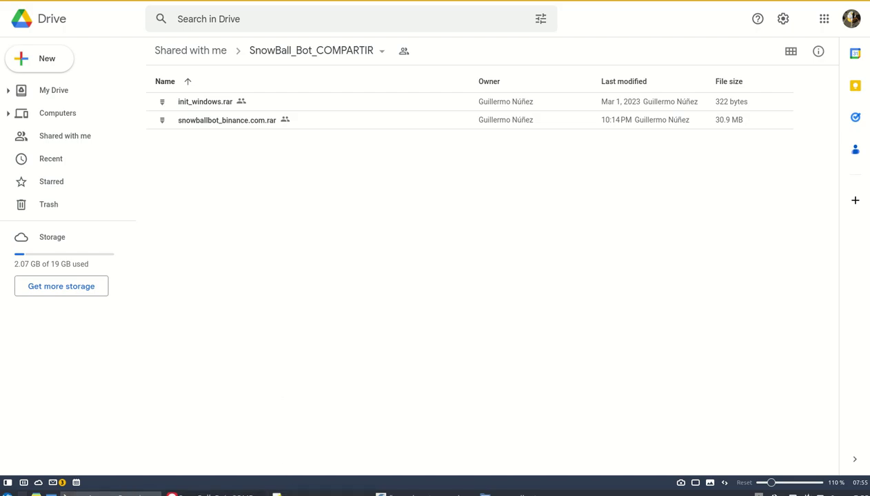
- Bring the terminal with the SnowBallBot folder listing to the front
click(111, 494)
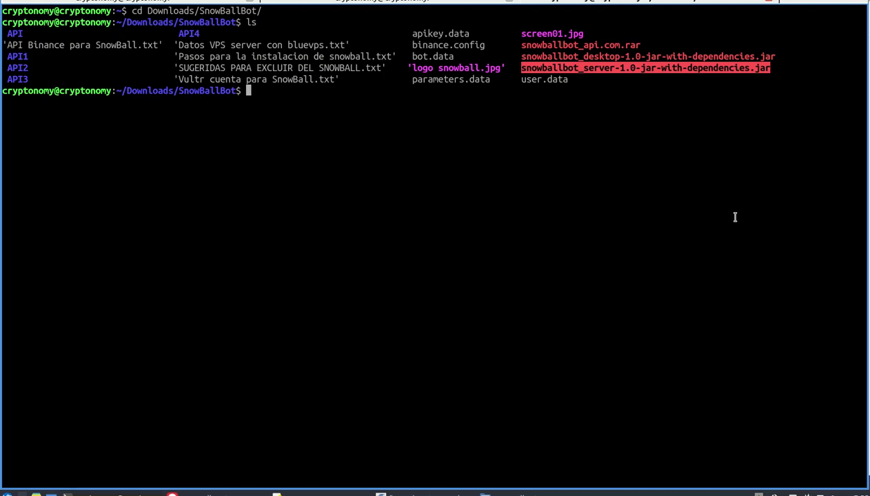
- Highlight the desktop and server jar names, then show 'Pasos para la instalacion de snowball.txt'
click(779, 55)
drag(779, 54, 520, 56)
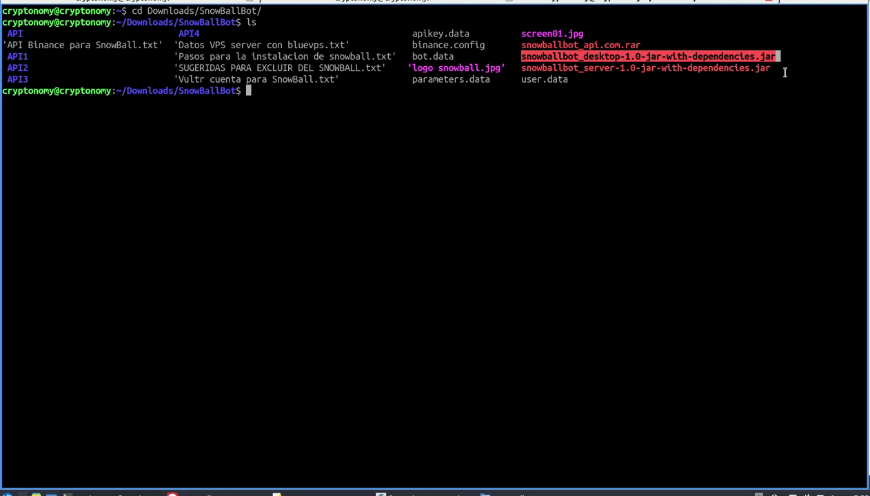
drag(765, 69, 514, 66)
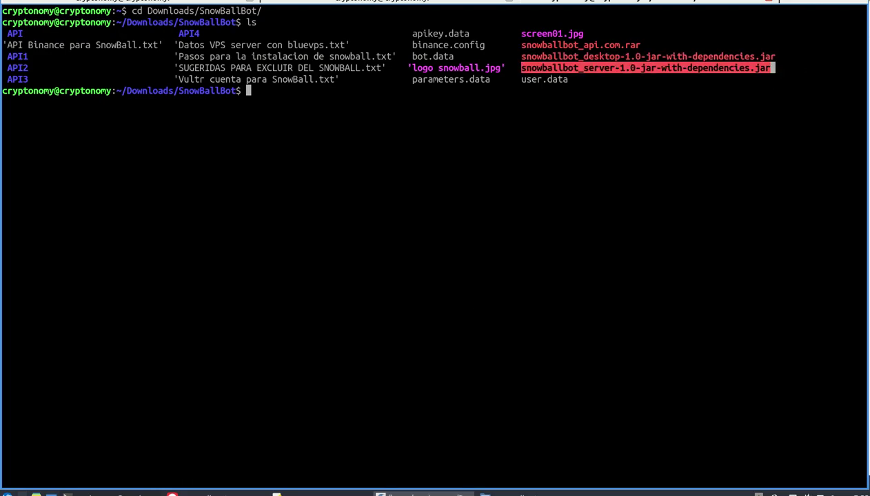
click(420, 493)
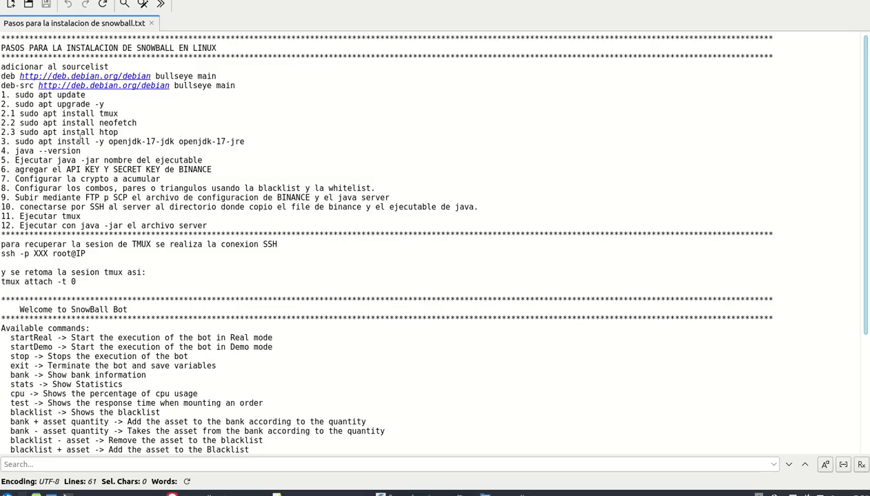
- Copy the 'sudo apt install -y openjdk-17-jdk openjdk-17-jre' line and return to the terminal
drag(107, 142, 261, 145)
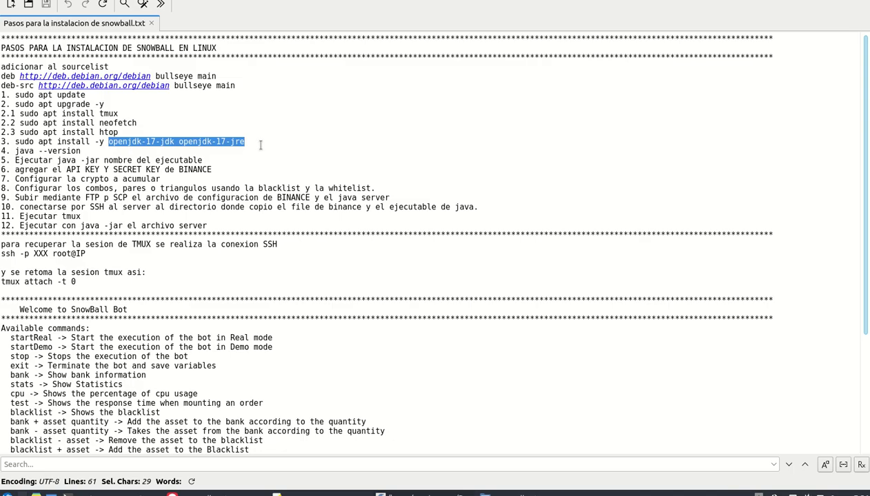
click(26, 142)
drag(15, 142, 245, 141)
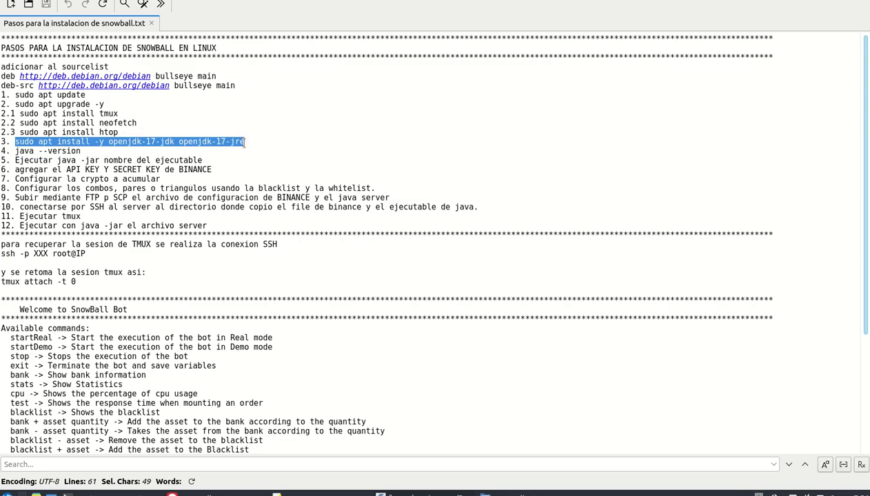
key(alt+Tab)
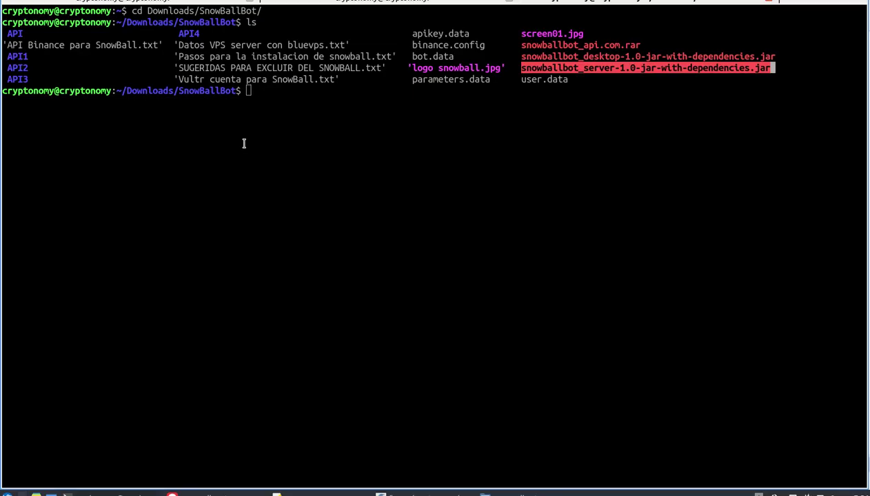
- Run the pasted OpenJDK 17 install command with the sudo password, confirming it's already newest
text(sudo apt install -y openjdk-17-jdk openjdk-17-jre)
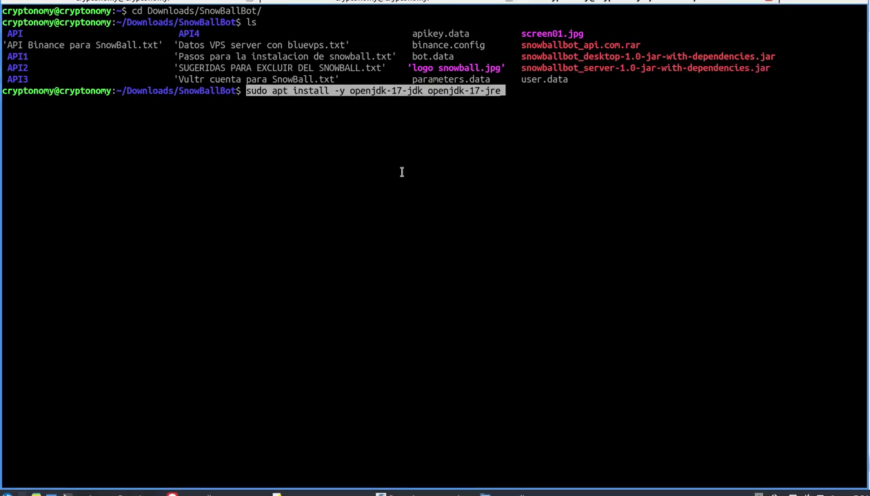
key(Return)
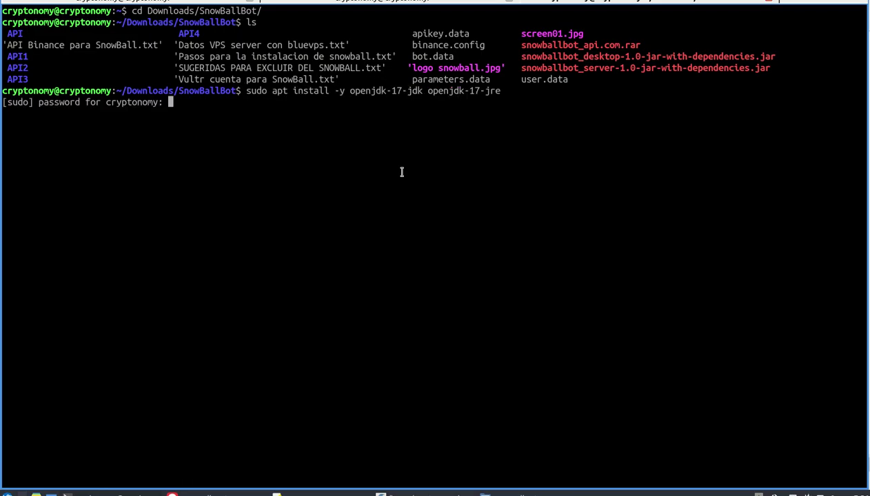
key(Return)
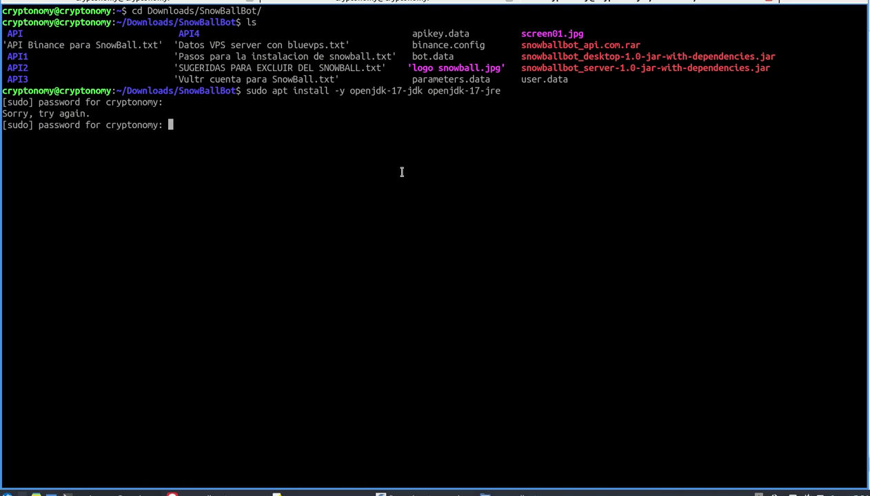
key(Return)
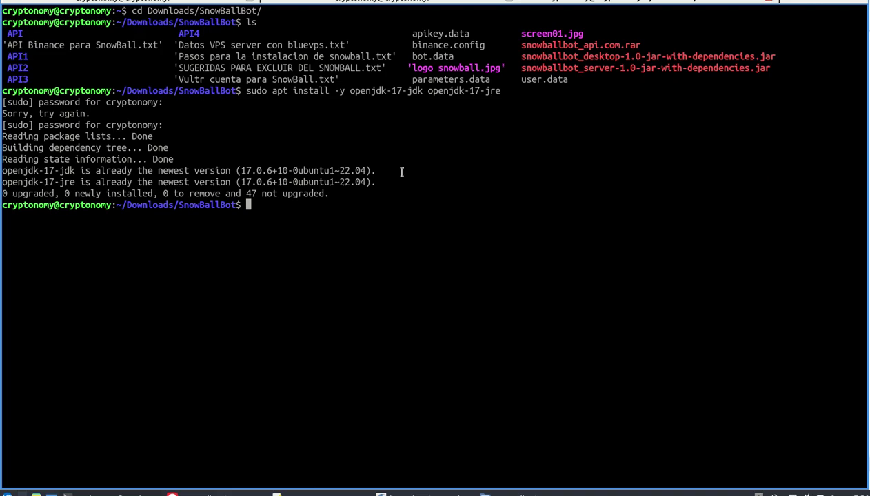
- Launch snowballbot_desktop-1.0-jar-with-dependencies.jar with java -jar
text(java -jar sn)
key(Tab)
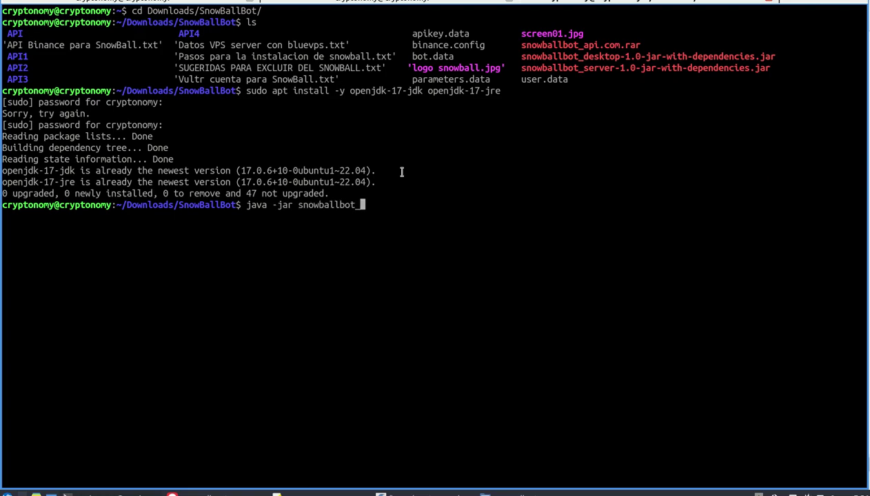
text(de)
key(Tab)
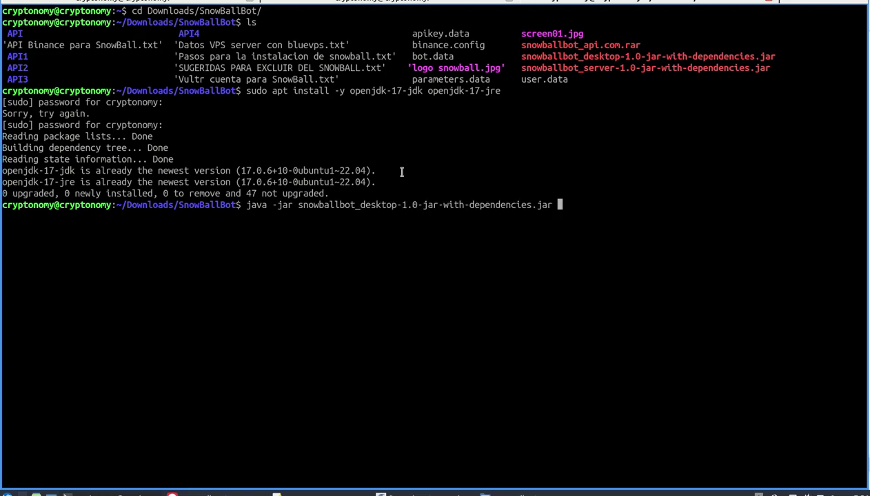
key(Return)
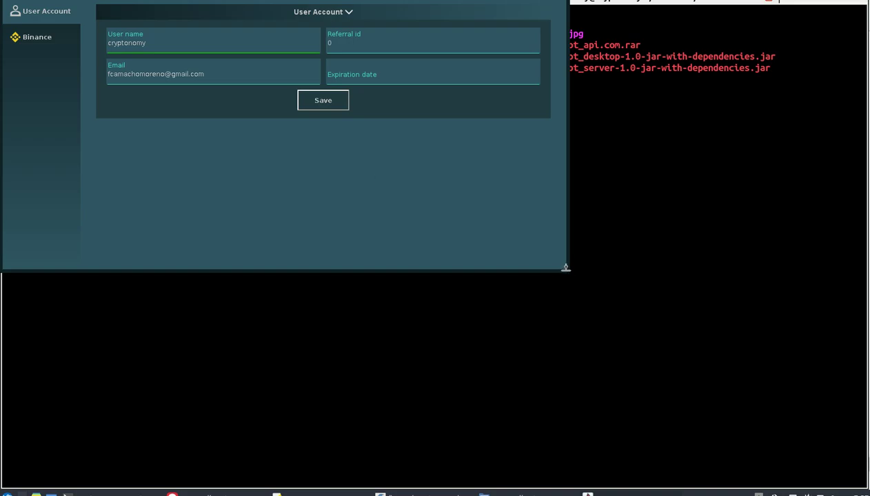
- Maximise the bot window and review the e-mail and Expiration date fields
drag(564, 268, 865, 488)
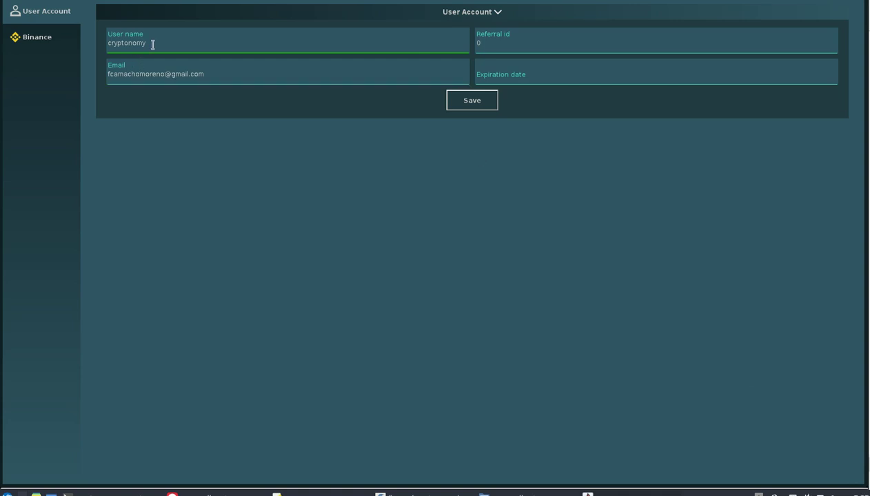
drag(207, 76, 104, 74)
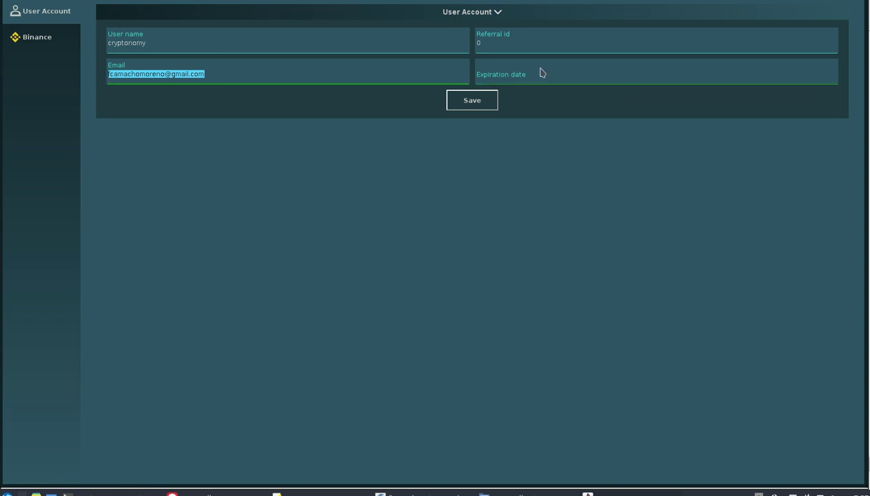
click(506, 80)
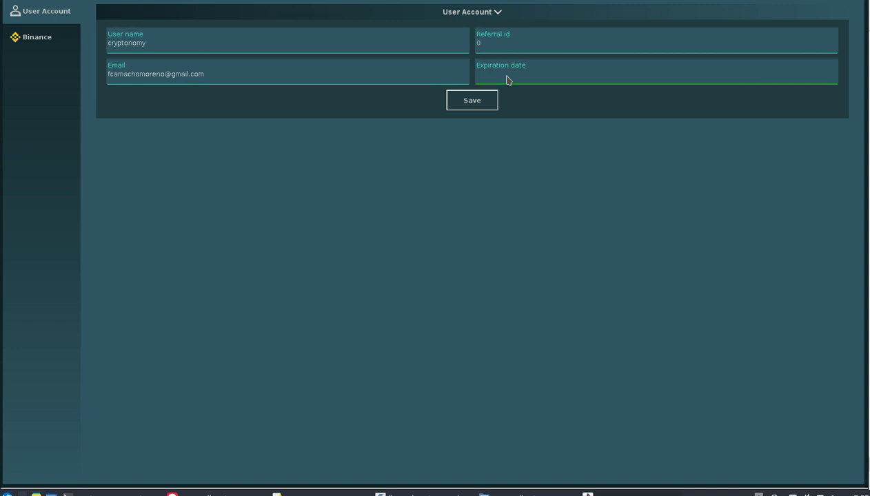
- Empty the Referral id field and save the User Account details
click(502, 45)
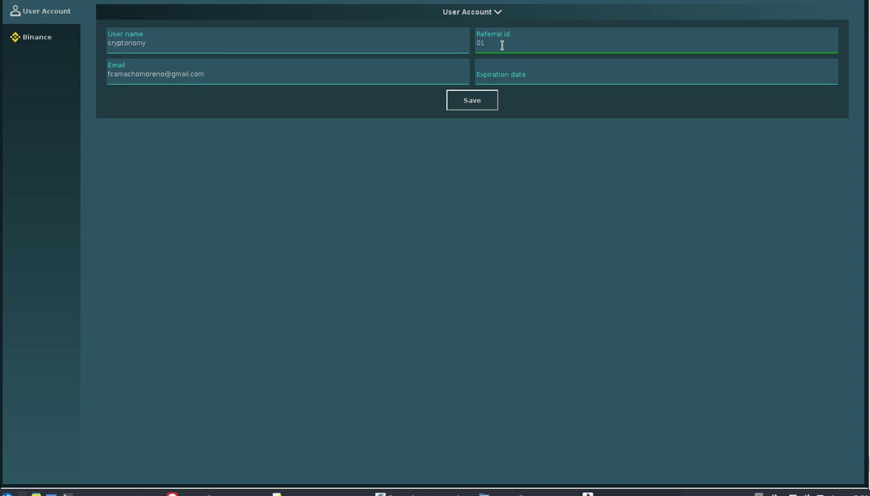
key(BackSpace)
text(10001)
drag(504, 42, 468, 41)
key(BackSpace)
click(475, 101)
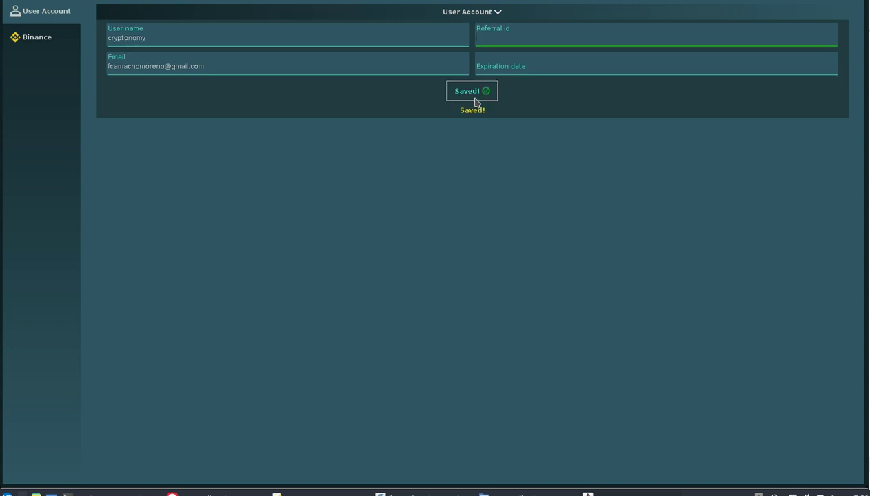
- Open the Binance page with its Api, Parameters and Whitelist sections
click(38, 41)
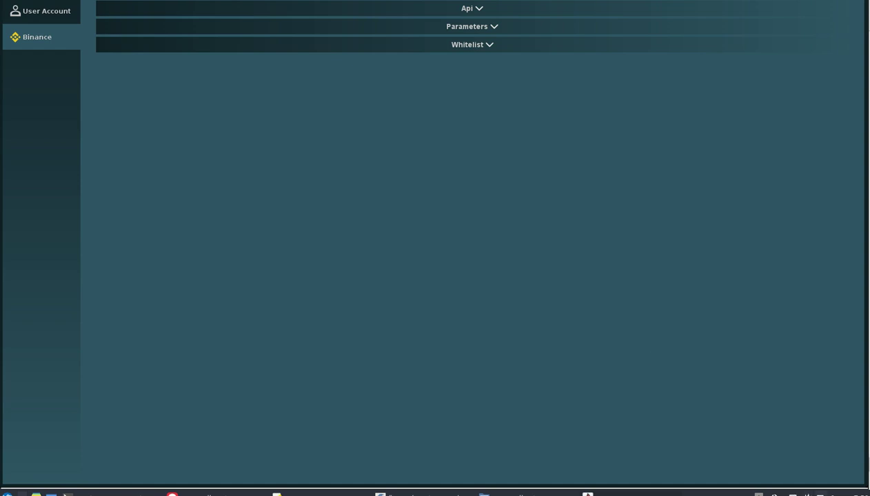
right_click(814, 491)
click(826, 468)
- Expand Parameters and try BUSD as the base currency
click(493, 27)
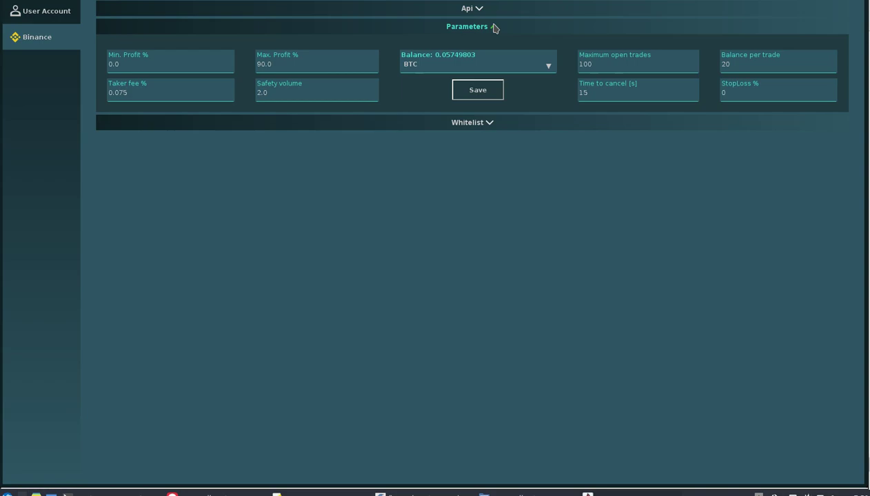
click(548, 66)
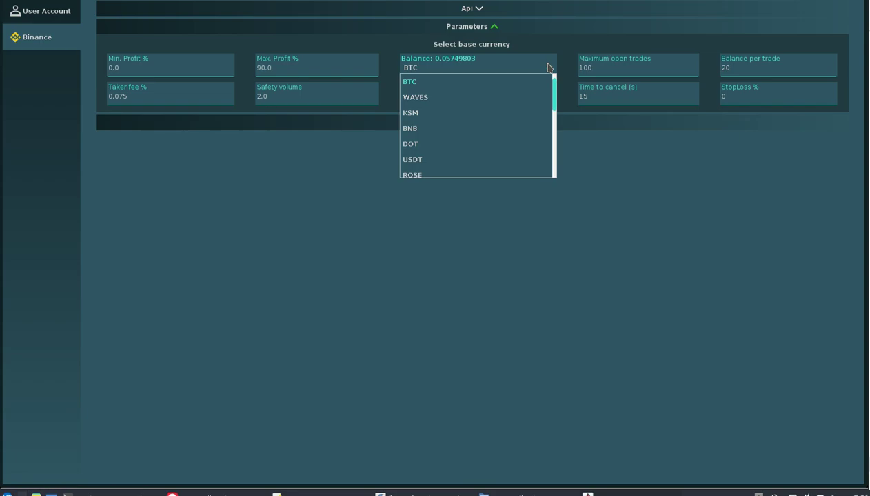
scroll(444, 134, down, 1)
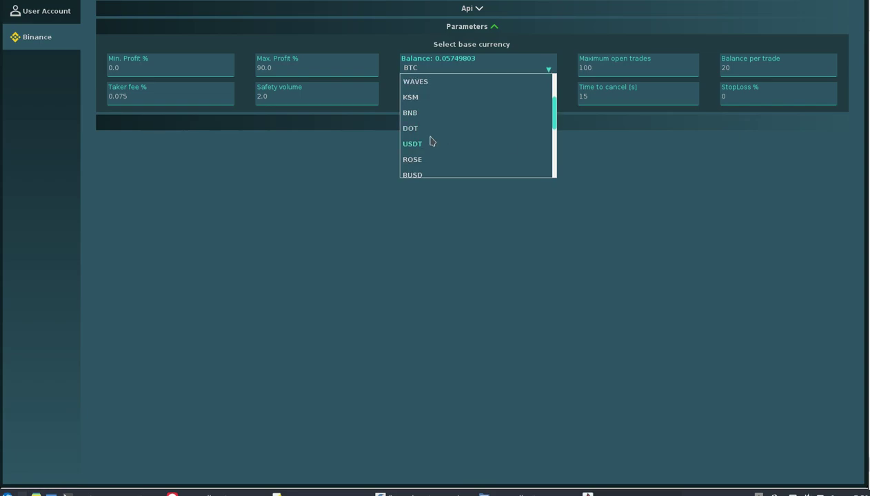
scroll(431, 141, down, 1)
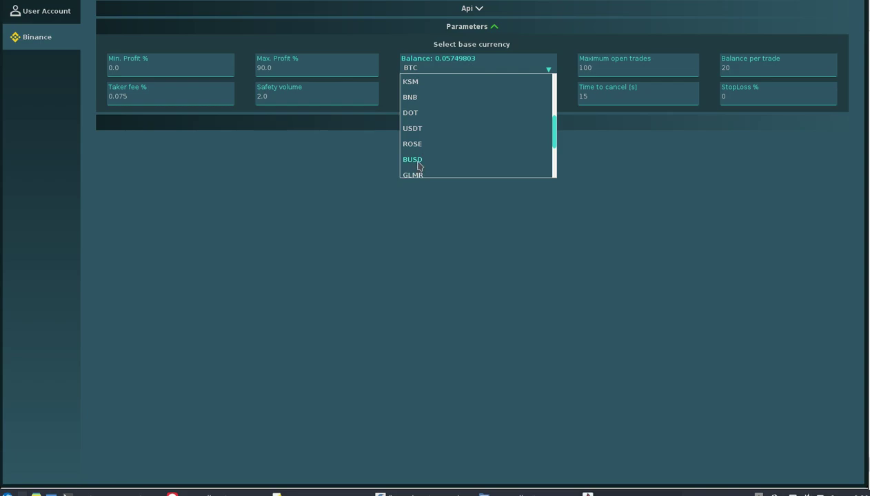
click(415, 160)
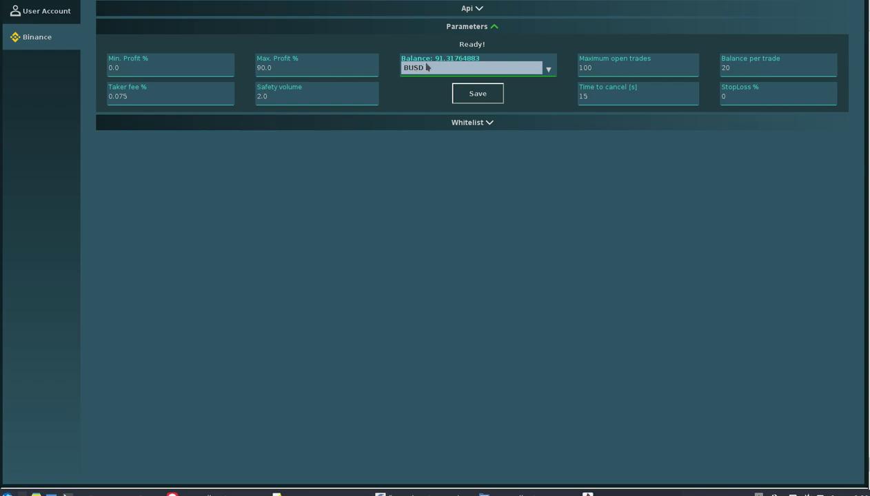
- Switch the base currency back to BTC (balance 0.05749803) and view the minimum profit explanation
click(550, 70)
scroll(486, 111, up, 2)
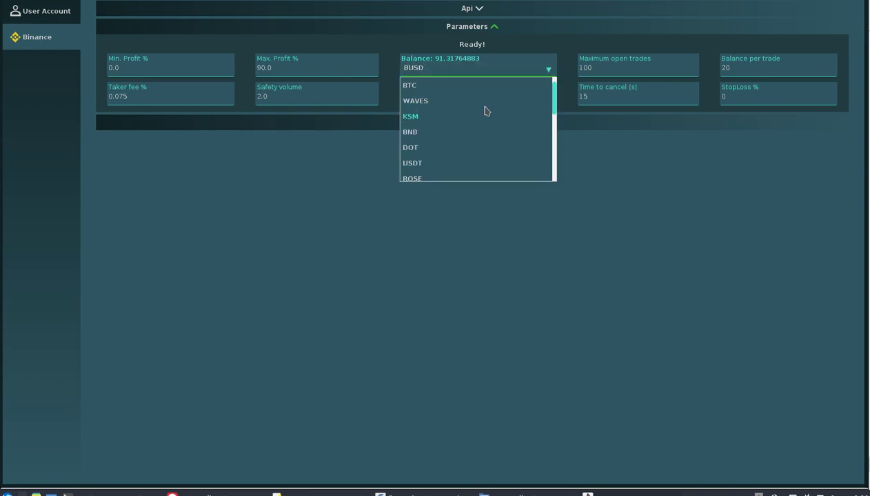
click(414, 87)
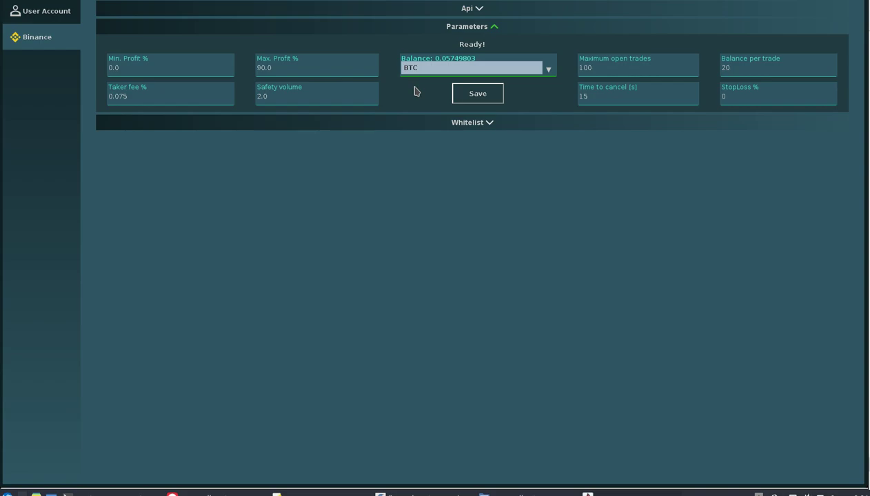
click(130, 69)
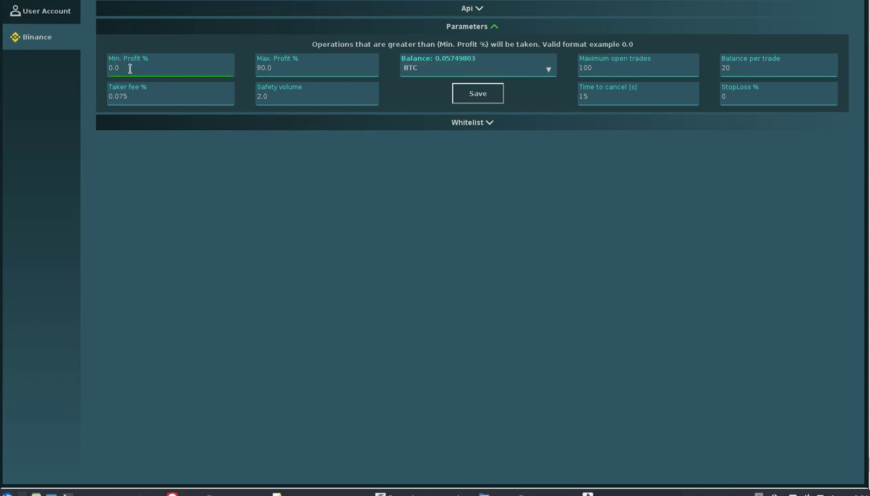
- Change Maximum open trades from 100 to 20, checking the other parameter explanations
click(280, 67)
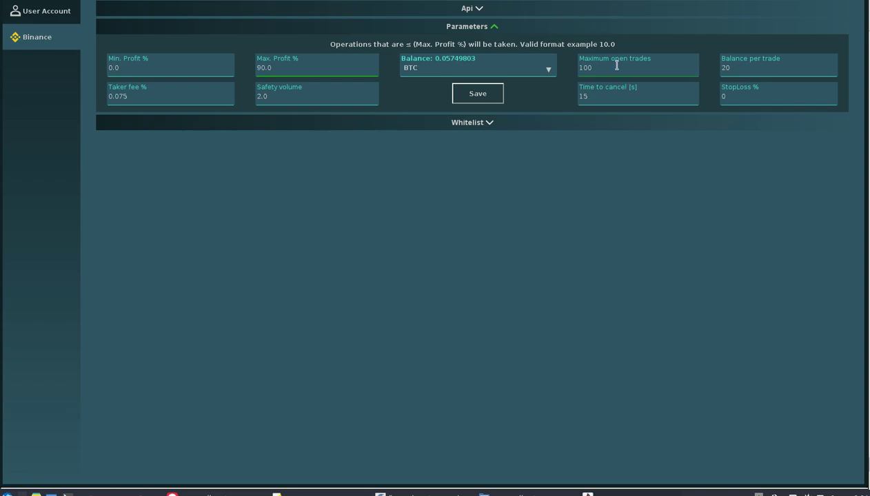
drag(591, 67, 615, 69)
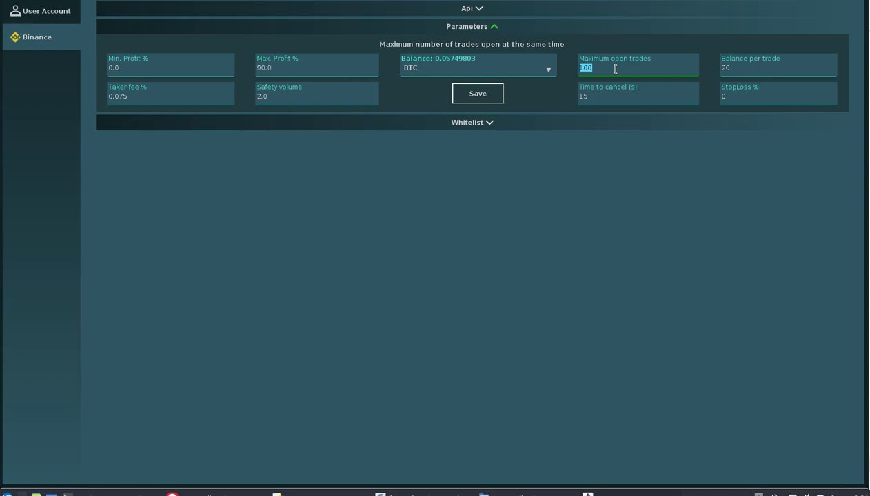
drag(740, 68, 715, 69)
drag(599, 68, 572, 67)
text(20)
drag(603, 99, 575, 95)
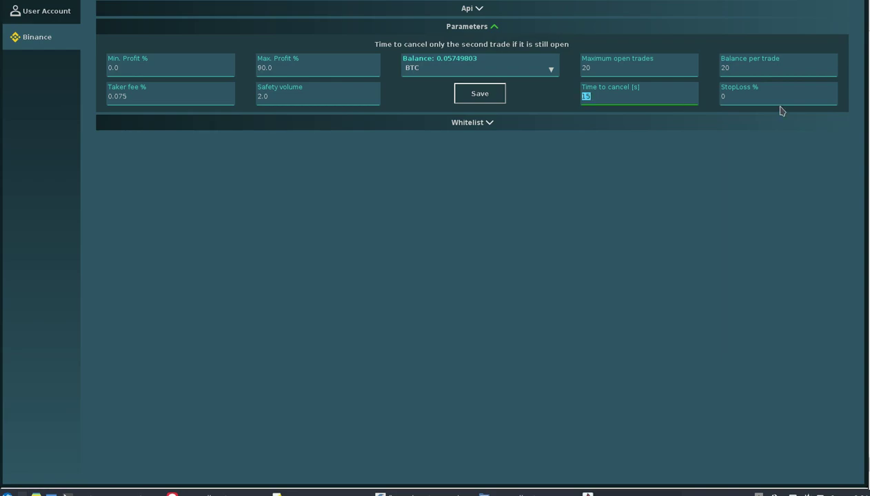
drag(738, 97, 712, 94)
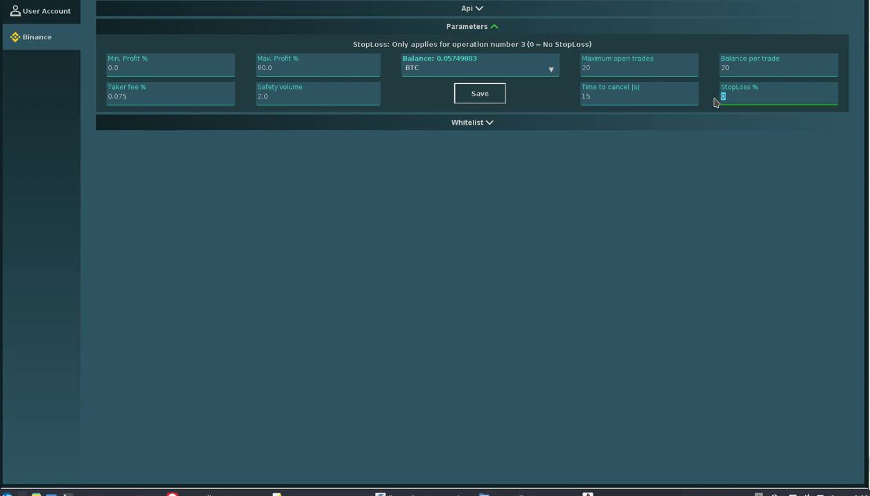
- Set BUSD as base currency (balance 91.31764883) and save the parameters
click(551, 71)
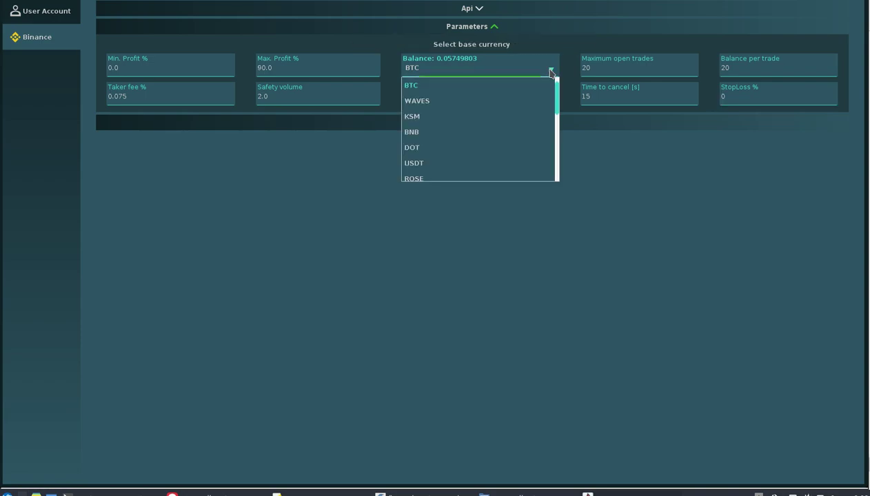
scroll(462, 147, down, 1)
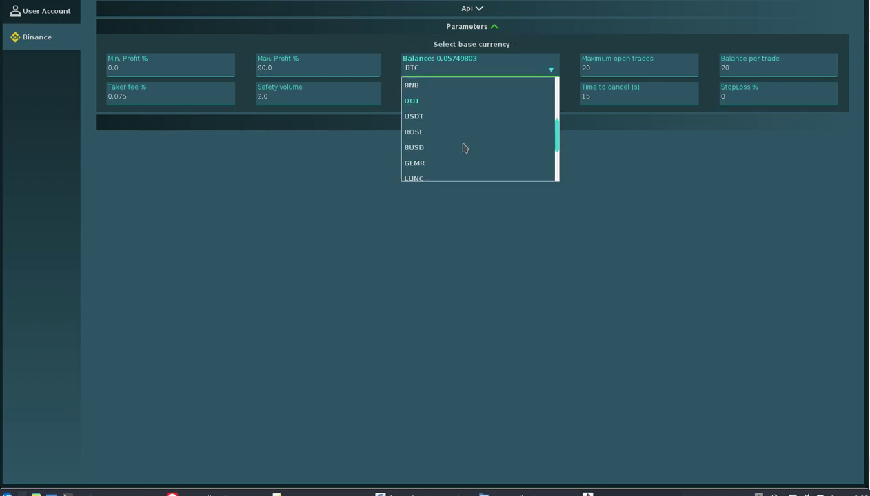
click(414, 147)
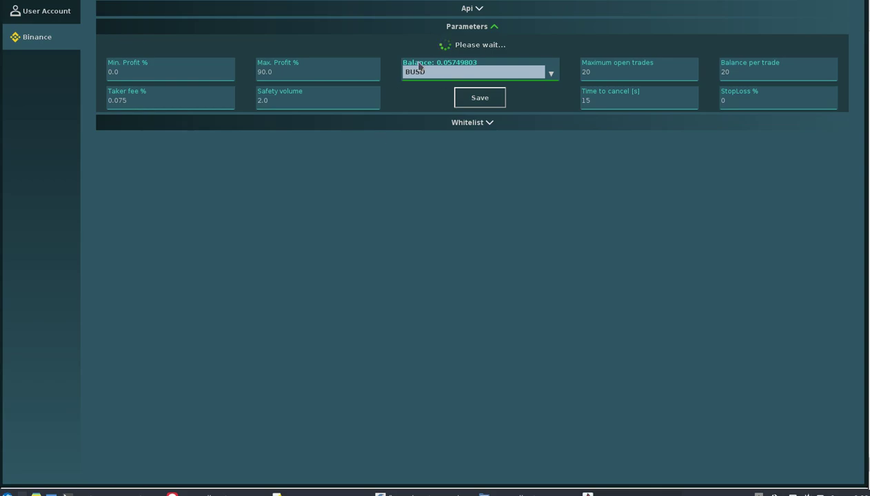
click(483, 99)
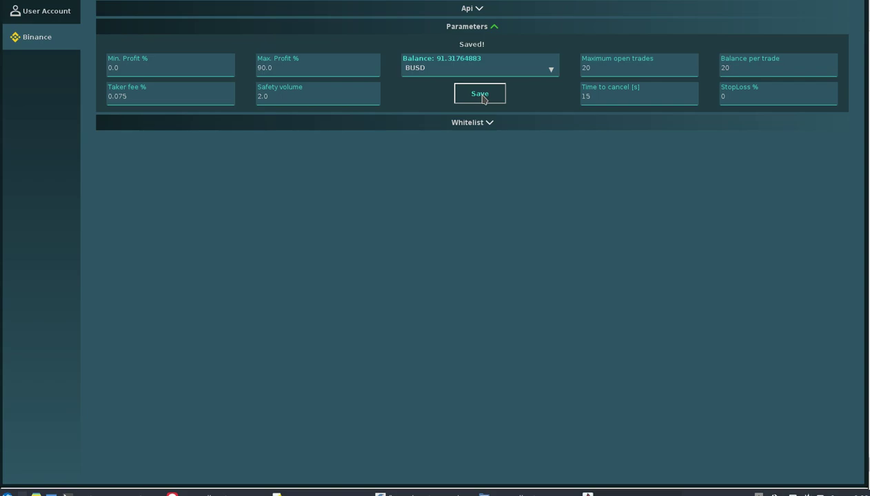
click(496, 29)
- Collapse Parameters and expand the Whitelist section to list all 378 assets
click(494, 46)
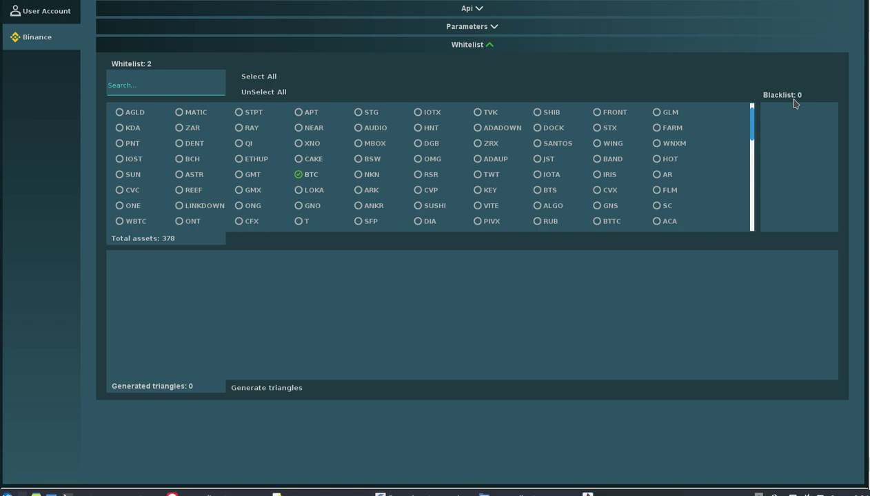
- Toggle BTC, MATIC, NEAR and ALGO, then use UnSelect All and Select All to tick all 378 assets
click(265, 93)
scroll(586, 187, down, 2)
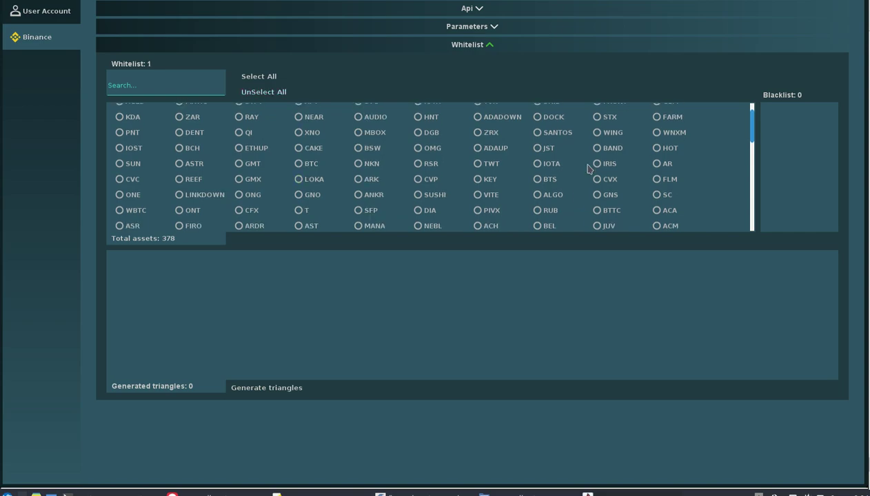
drag(751, 128, 753, 107)
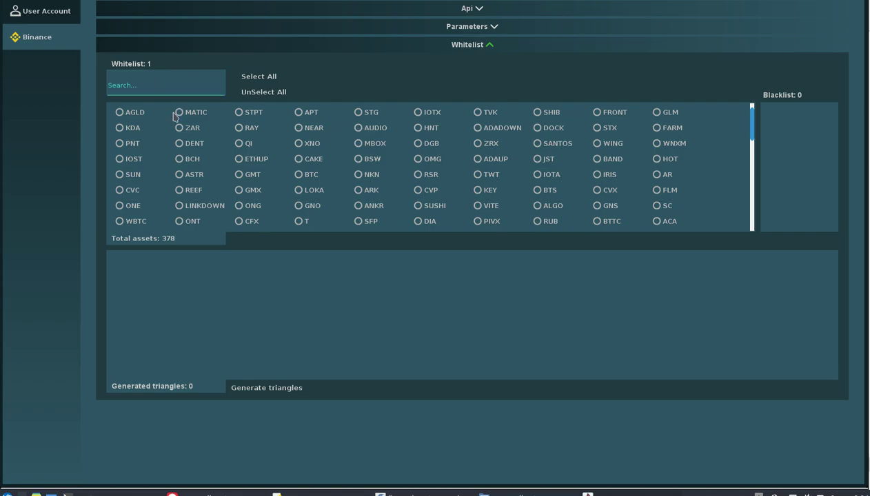
click(180, 116)
click(313, 129)
click(312, 177)
click(542, 208)
click(265, 94)
click(260, 79)
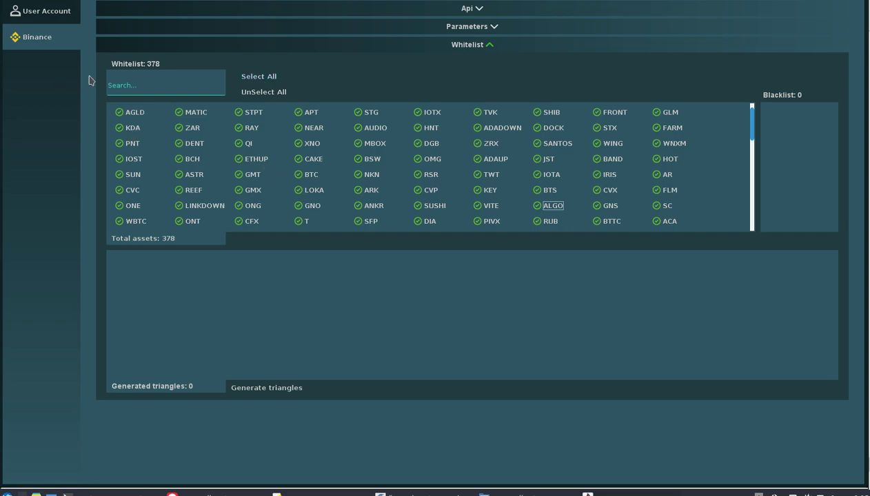
- Search 'UP' and untick the seven matching UP leveraged tokens
click(117, 83)
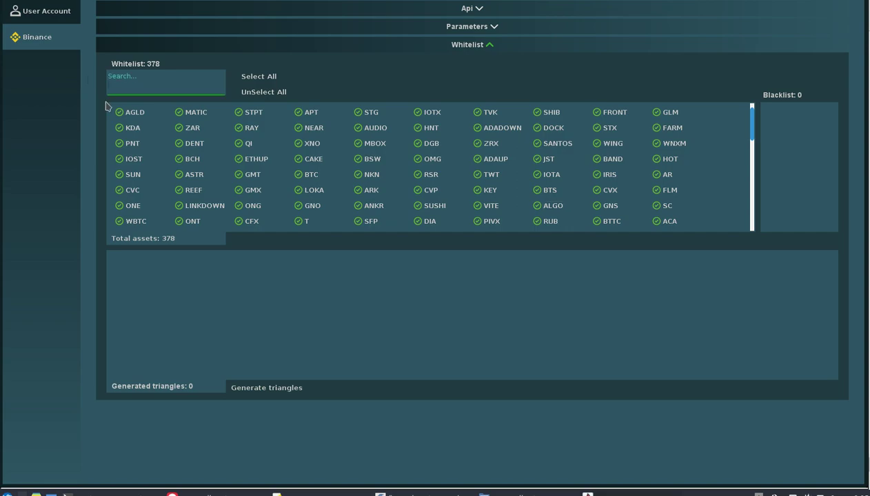
text(UP)
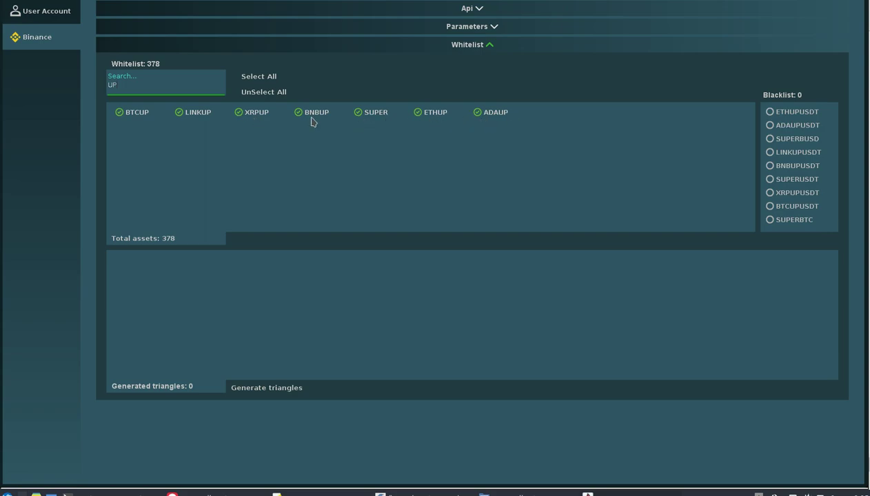
click(265, 95)
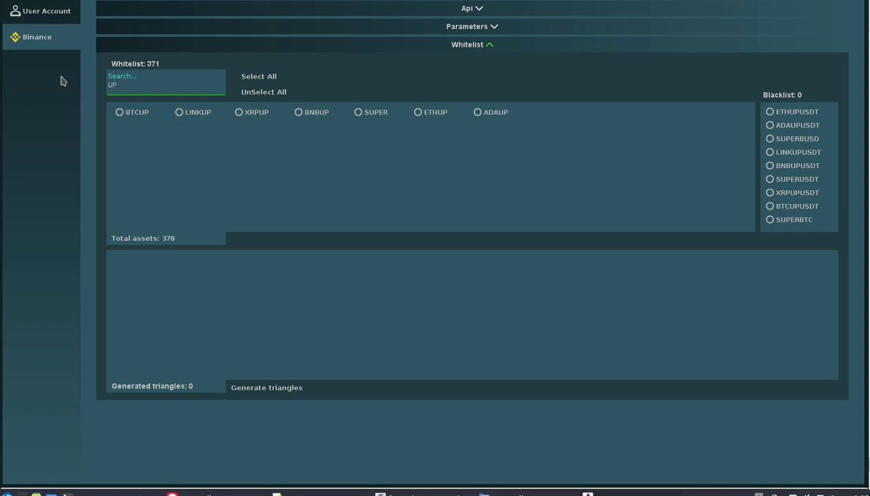
- Search 'DOWN' and untick all six DOWN tokens, then filter the list by 'w'
drag(126, 85, 91, 82)
text(DOWN)
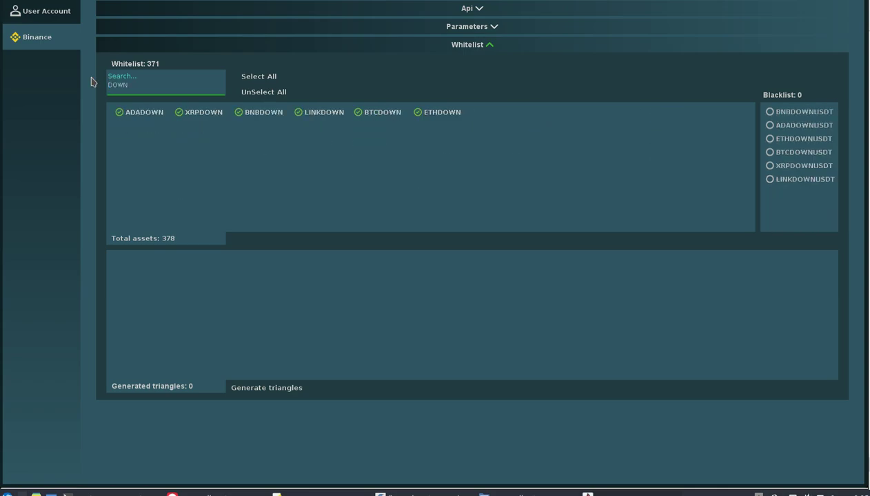
click(270, 98)
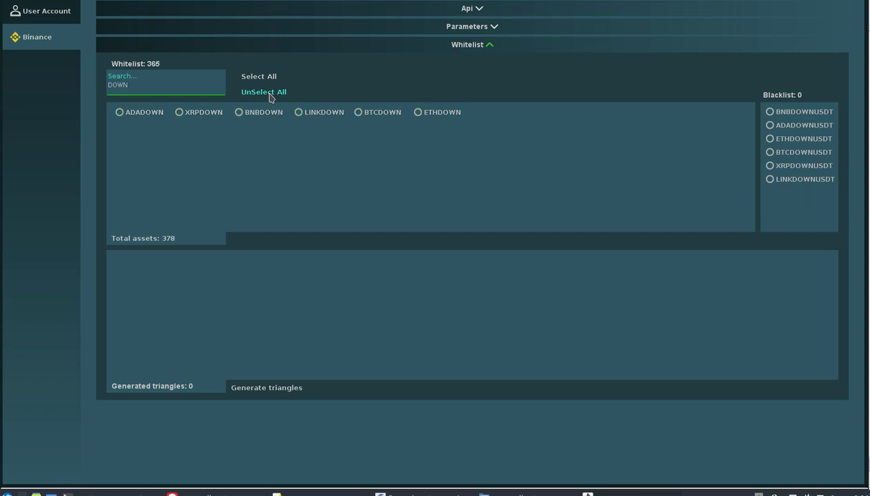
click(256, 78)
click(266, 96)
double_click(123, 86)
text(w)
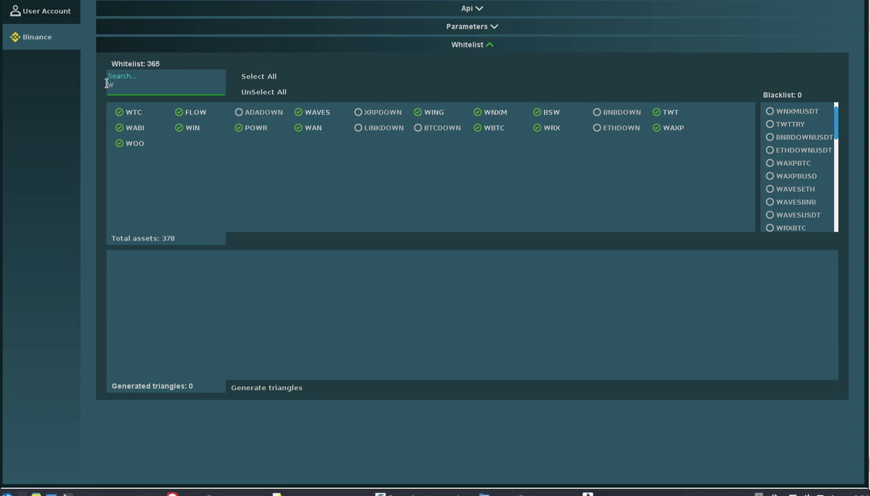
- Untick WTC, WOO, WABI, WIN, FLOW, POWR, WAN, WING, WBTC, WNXM, WRX, BSW and WAXP
click(135, 114)
click(136, 144)
click(140, 129)
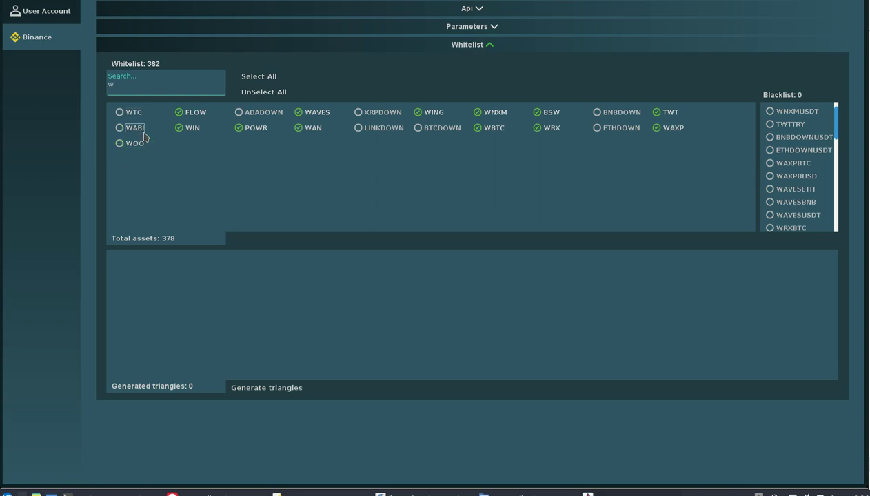
click(186, 130)
click(198, 114)
click(256, 129)
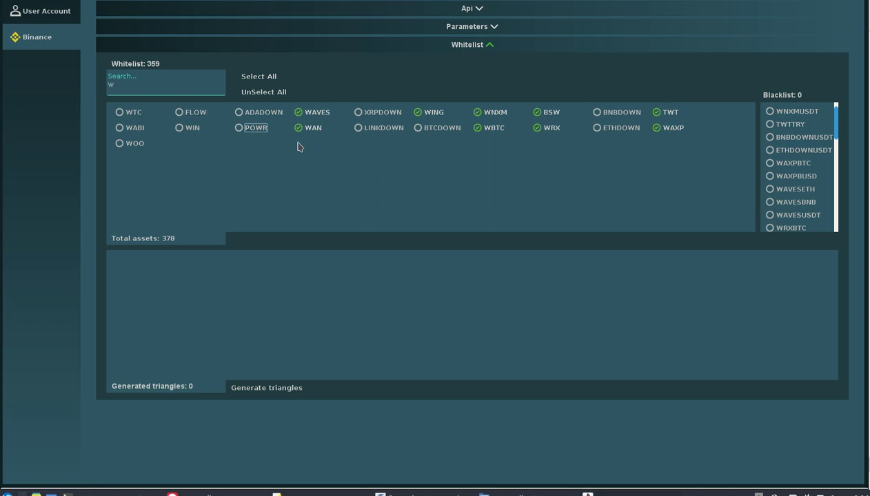
click(316, 131)
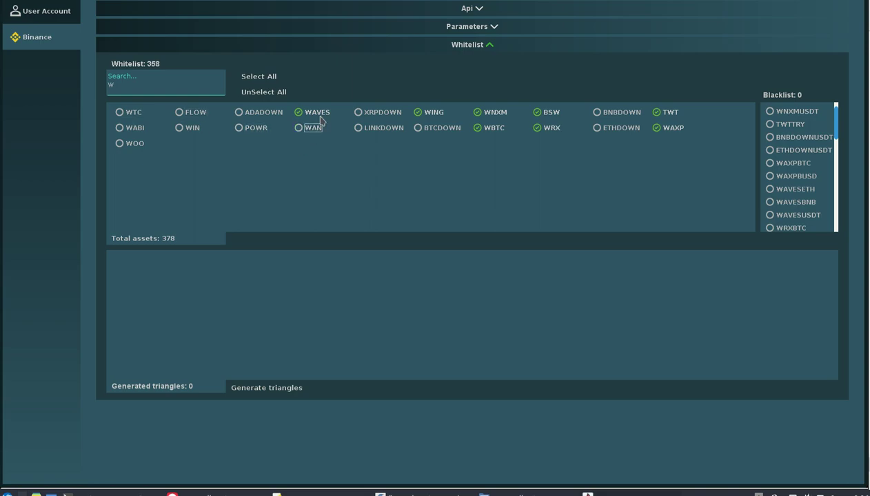
click(433, 113)
click(495, 131)
click(495, 113)
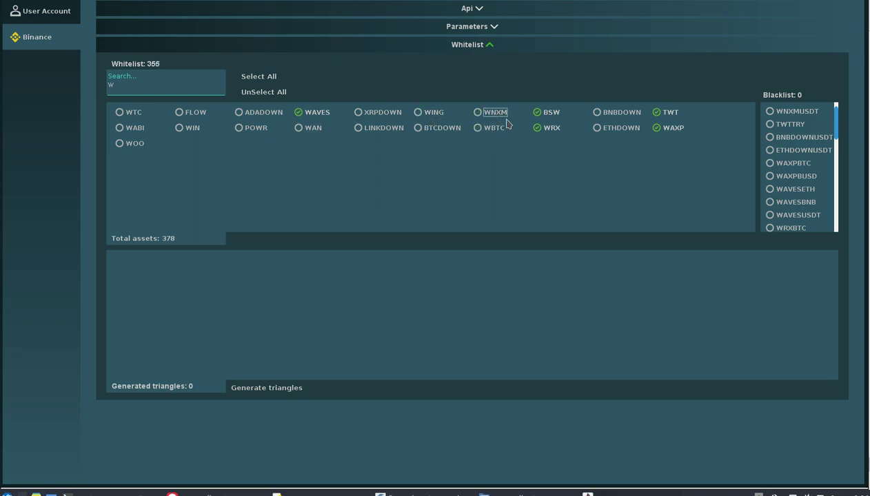
click(552, 129)
click(553, 116)
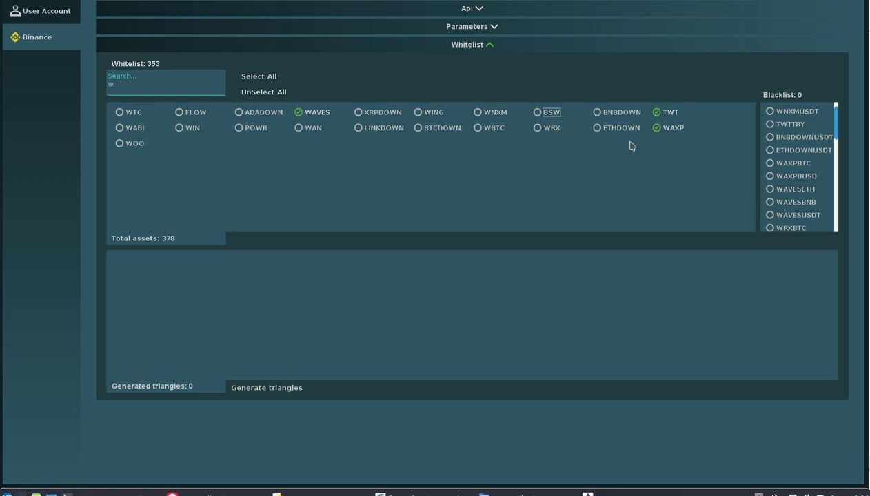
click(670, 130)
- Search 'TKO', untick it, and clear the search to show every asset
double_click(126, 86)
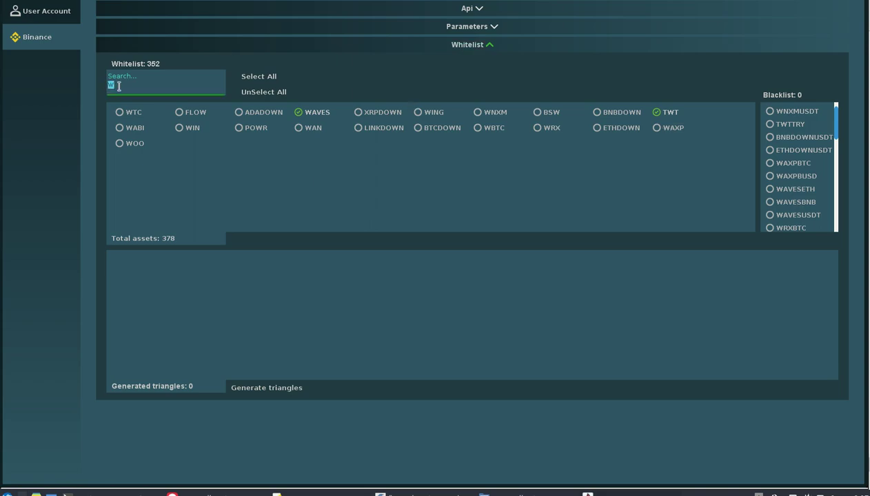
text(TKO)
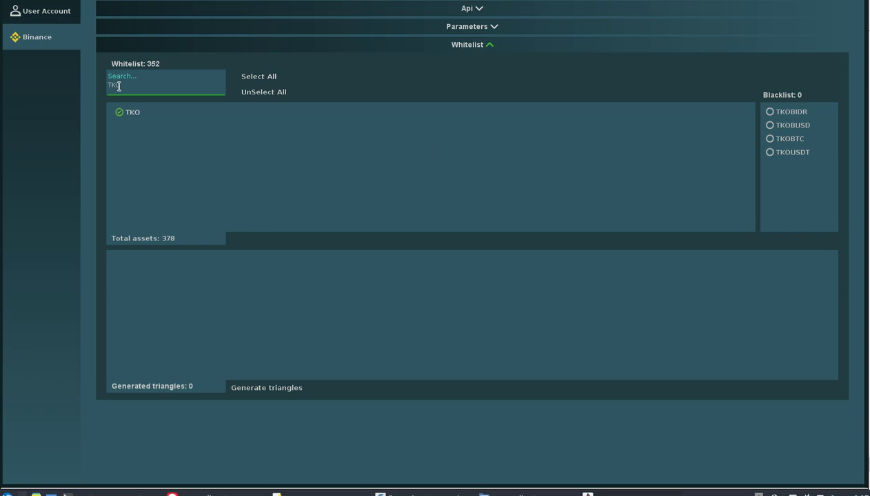
click(119, 111)
click(131, 83)
double_click(127, 85)
key(BackSpace)
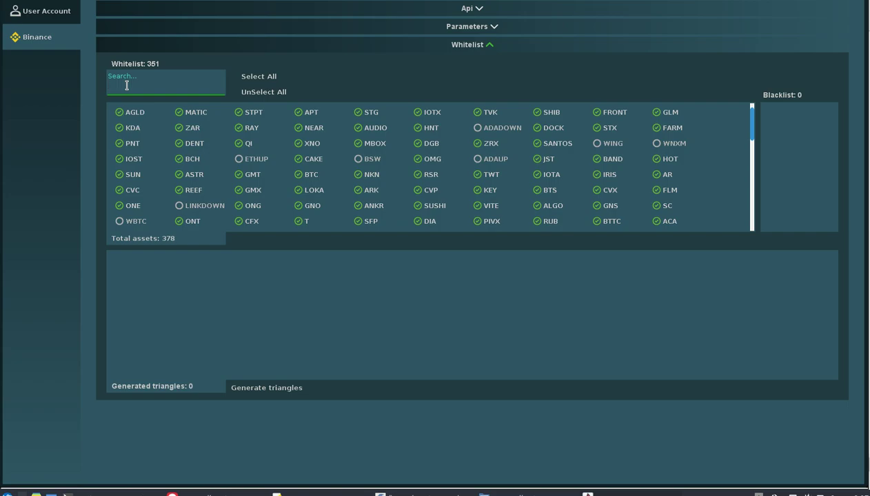
- Search and untick the AUD, EUR and GBP assets
text(AUD)
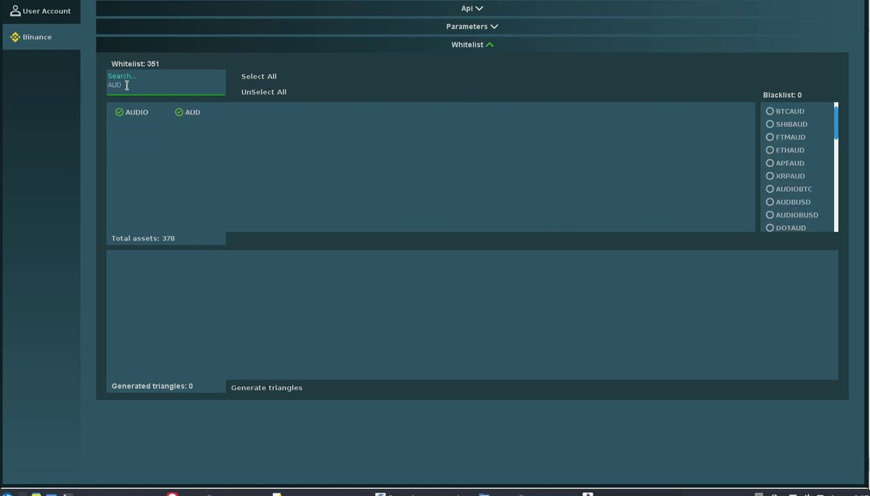
click(259, 93)
drag(131, 88, 107, 85)
text(EUR)
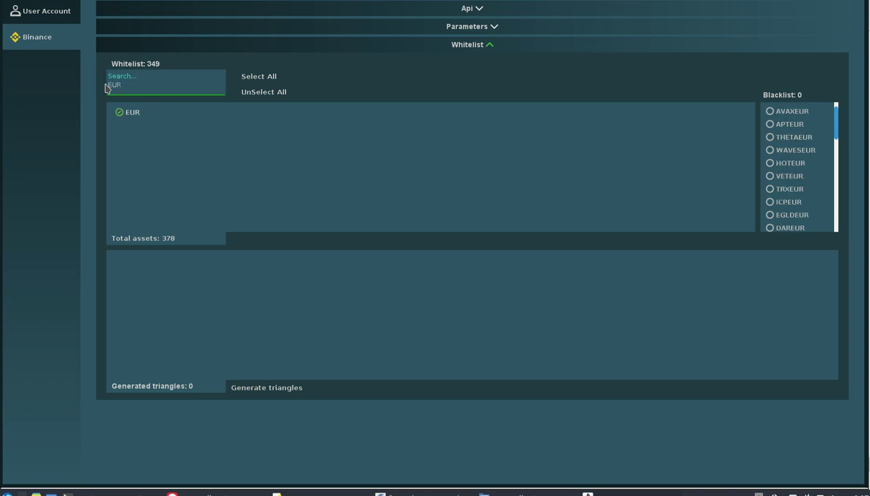
click(124, 114)
drag(105, 83, 124, 86)
text(GBP)
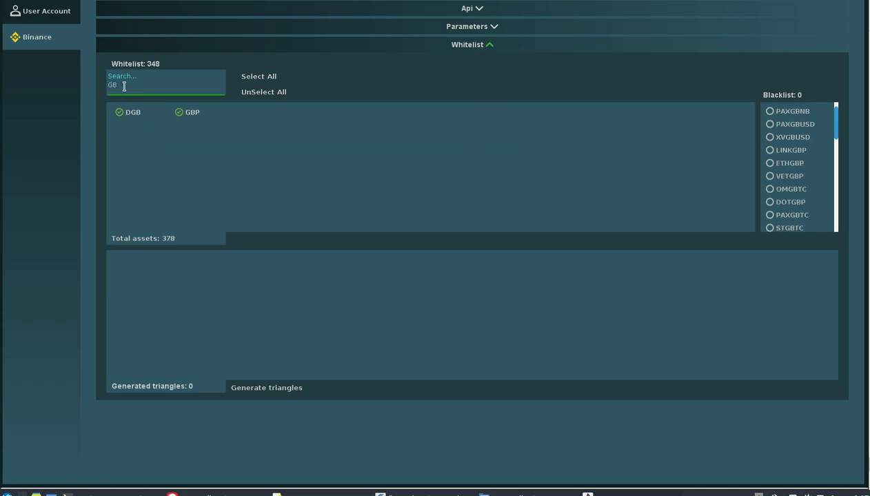
click(134, 113)
drag(131, 81, 107, 84)
click(123, 88)
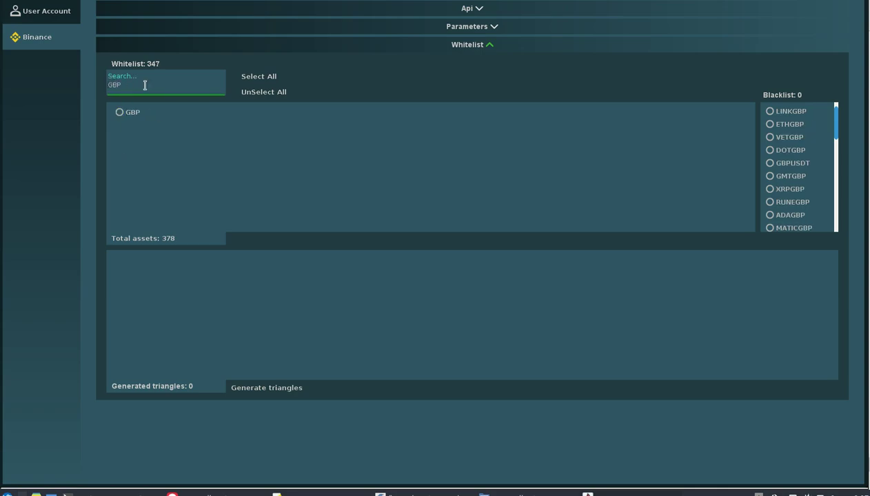
drag(109, 84, 124, 84)
- Search and untick BIDR, BRL and TRY
text(BIDR)
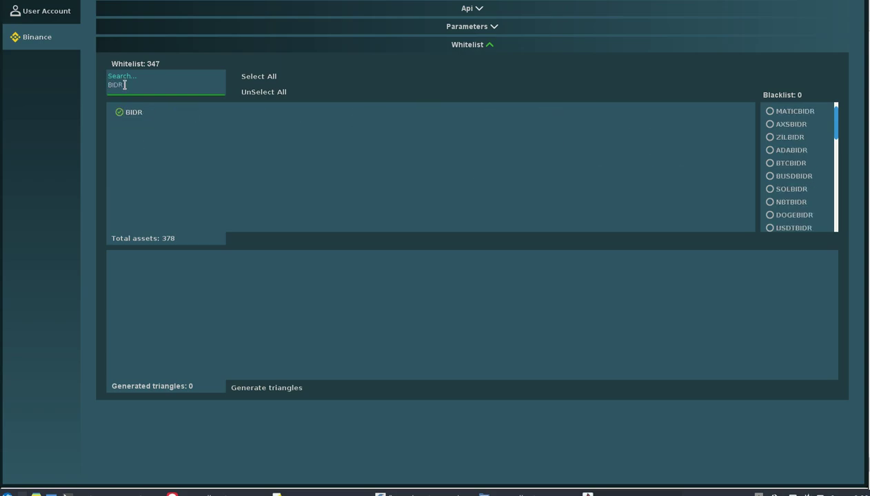
click(127, 112)
double_click(130, 86)
text(BRL)
click(127, 111)
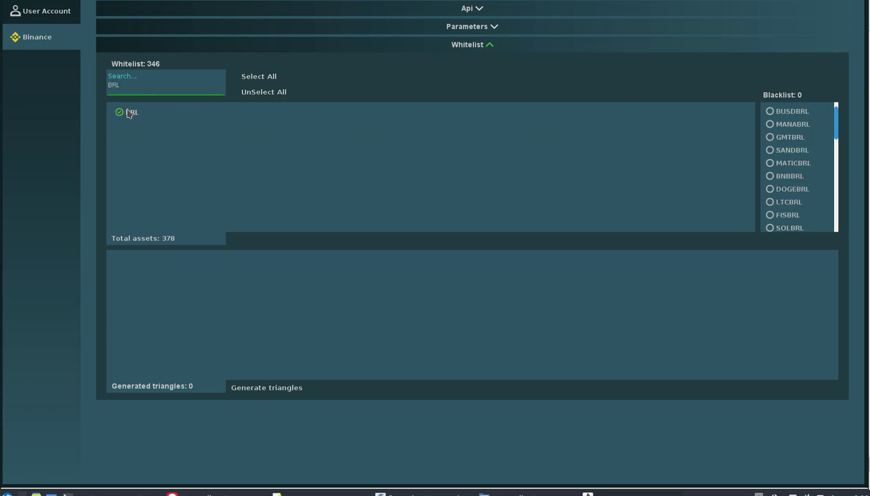
click(126, 86)
double_click(125, 87)
text(TRY)
click(132, 112)
double_click(127, 86)
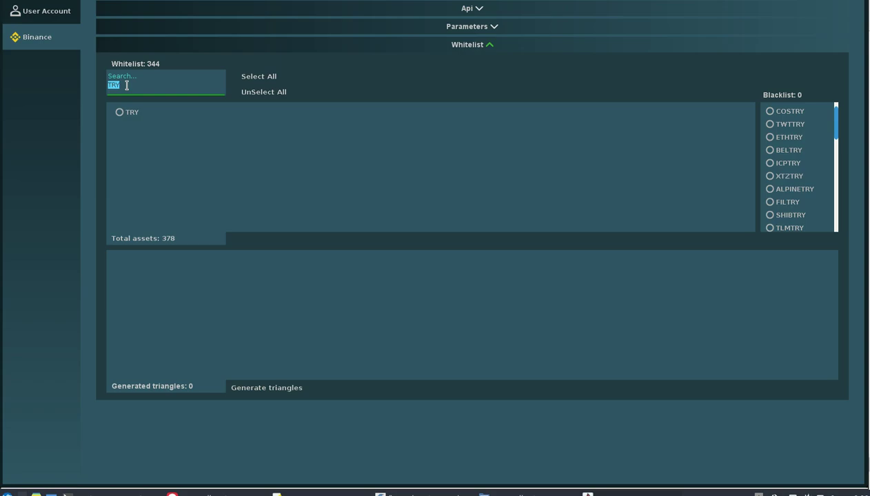
- Search and untick UAH, ZAR and VAI
text(UAH)
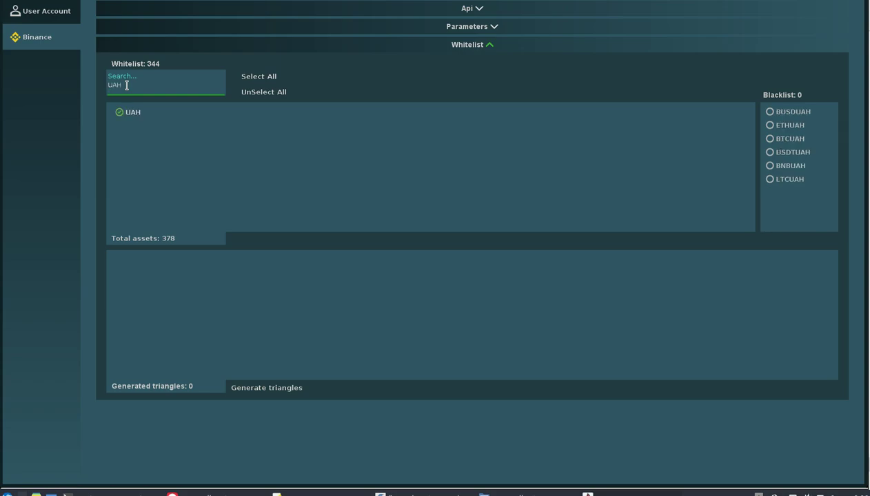
click(131, 111)
click(108, 83)
drag(108, 82, 124, 87)
key(BackSpace)
text(ZAR)
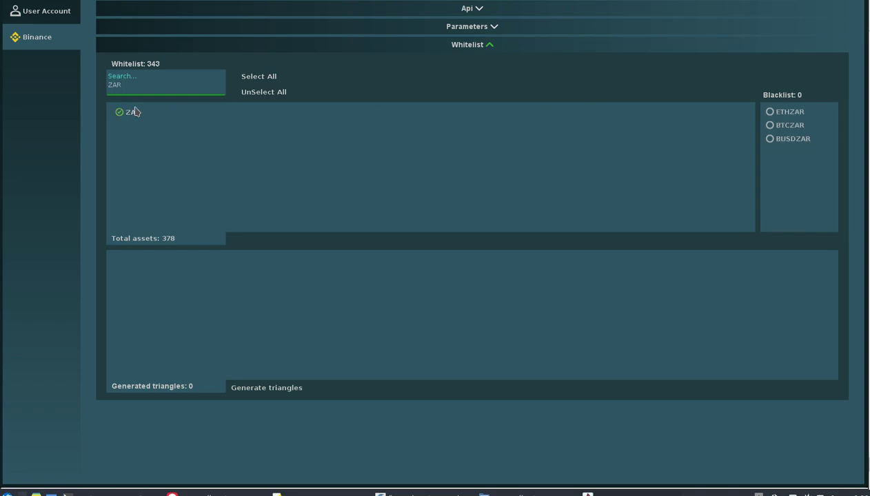
click(132, 112)
double_click(133, 91)
text(VAI)
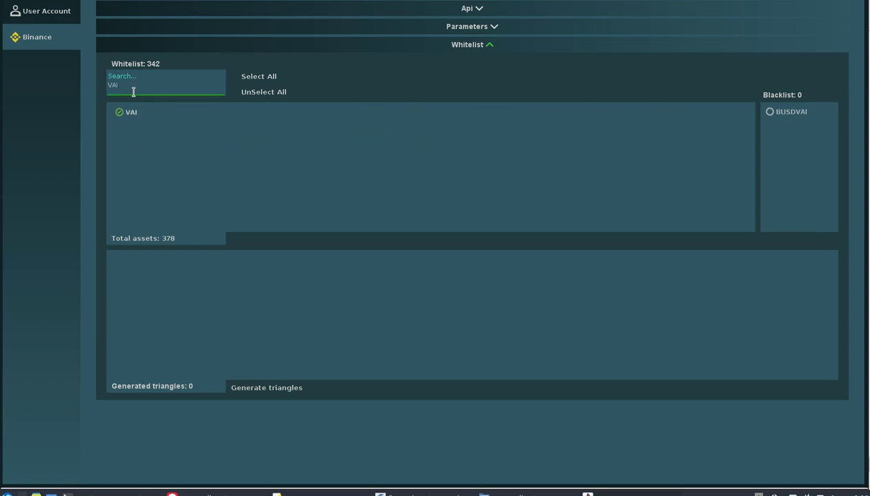
click(133, 113)
double_click(130, 84)
- Search and untick IDRT, NGN, RON, FRONT and RUB
text(IDRT)
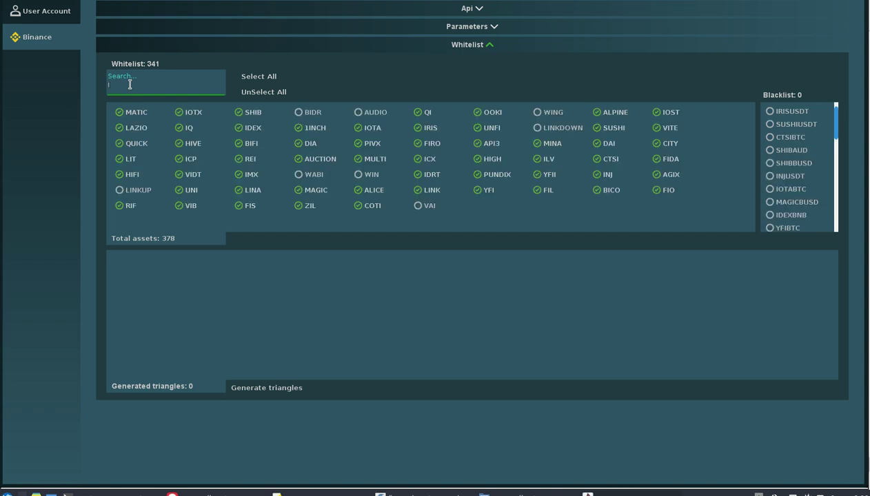
click(128, 112)
double_click(126, 84)
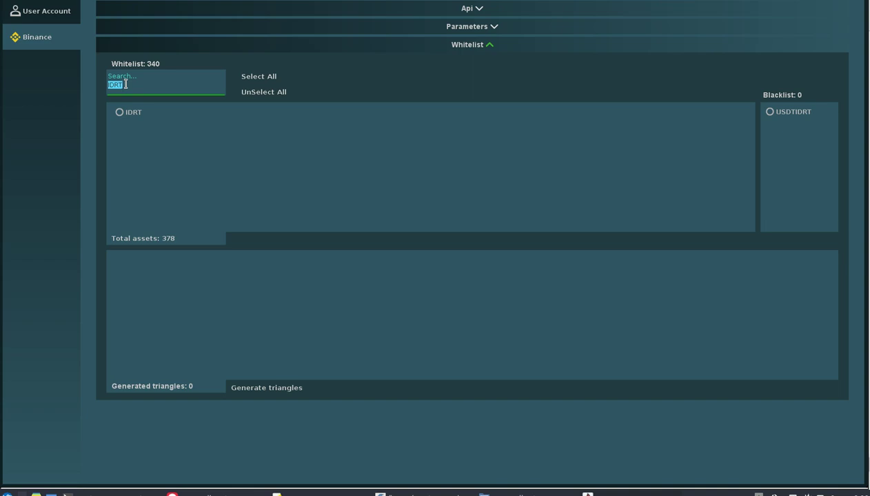
text(NGN)
click(129, 112)
double_click(127, 87)
text(RON)
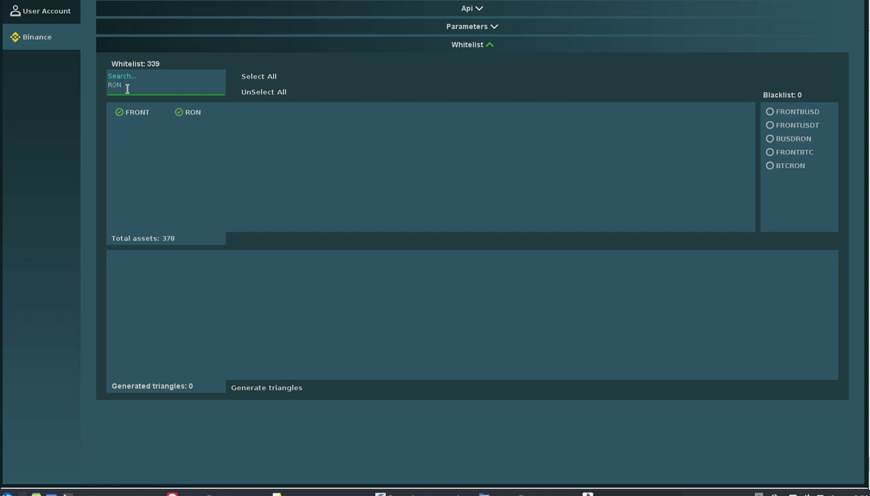
click(193, 115)
click(129, 112)
click(127, 88)
text(RUB)
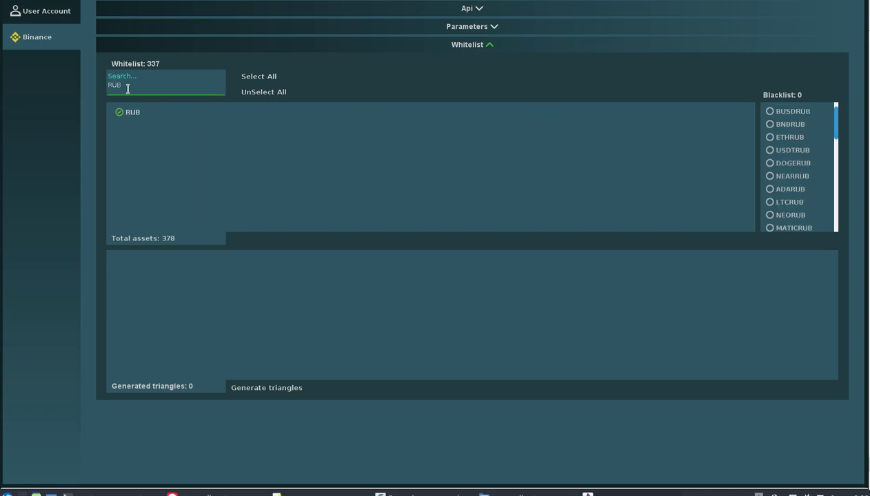
click(131, 113)
click(146, 87)
- Untick BTC, ETH, BETH and BNB, then clear the search
text(BTC)
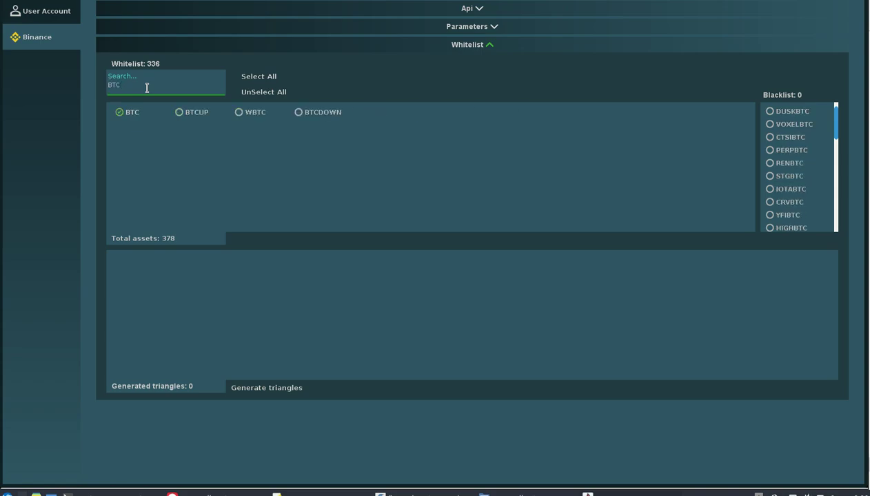
click(128, 116)
double_click(130, 86)
text(ETH)
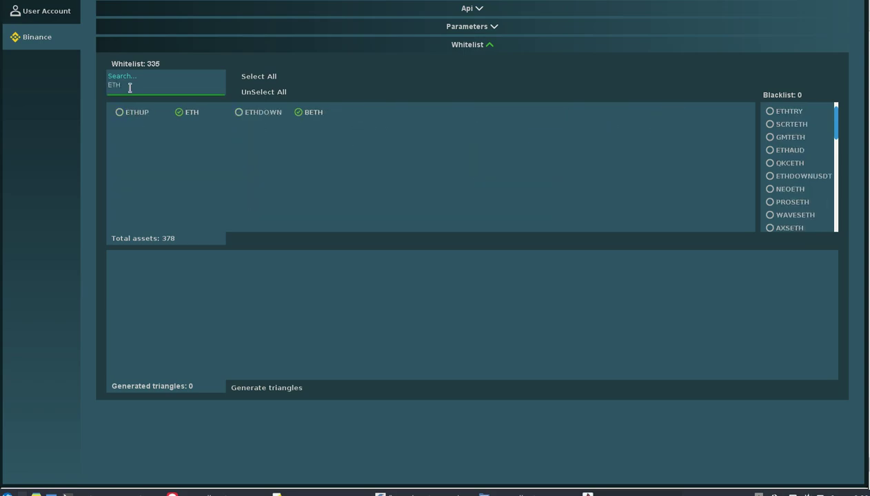
click(191, 115)
click(316, 117)
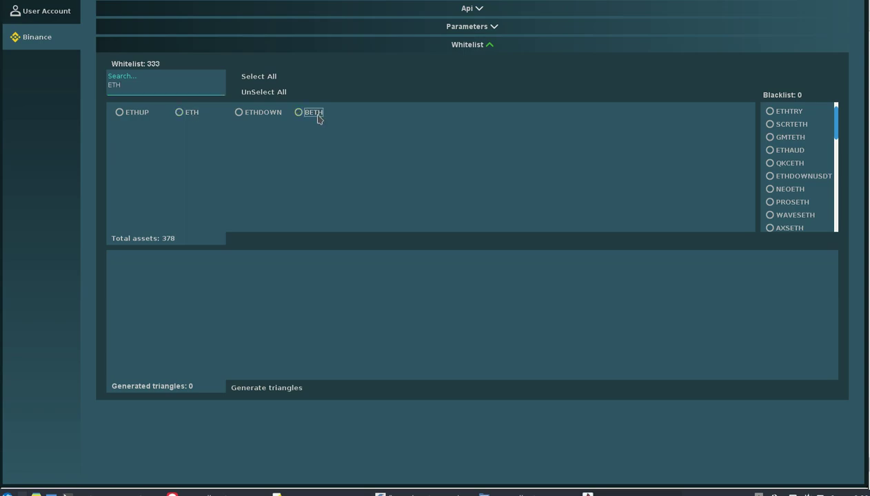
double_click(117, 87)
click(126, 88)
drag(126, 88, 109, 86)
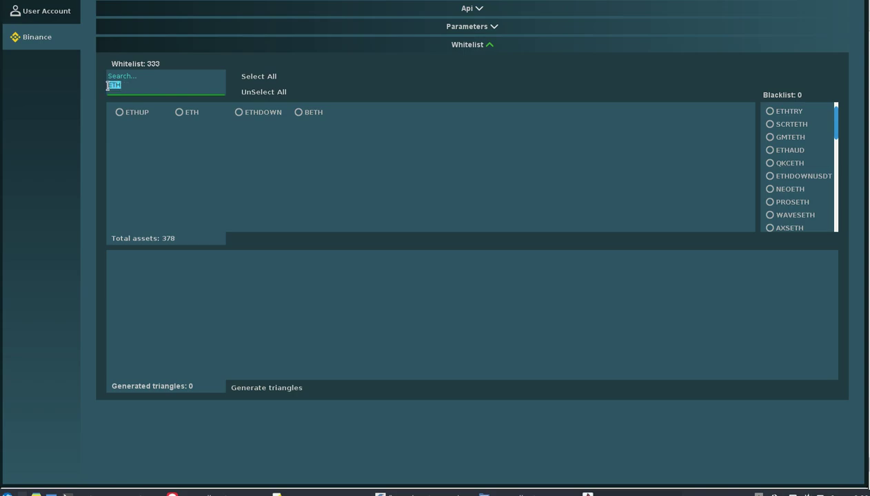
key(BackSpace)
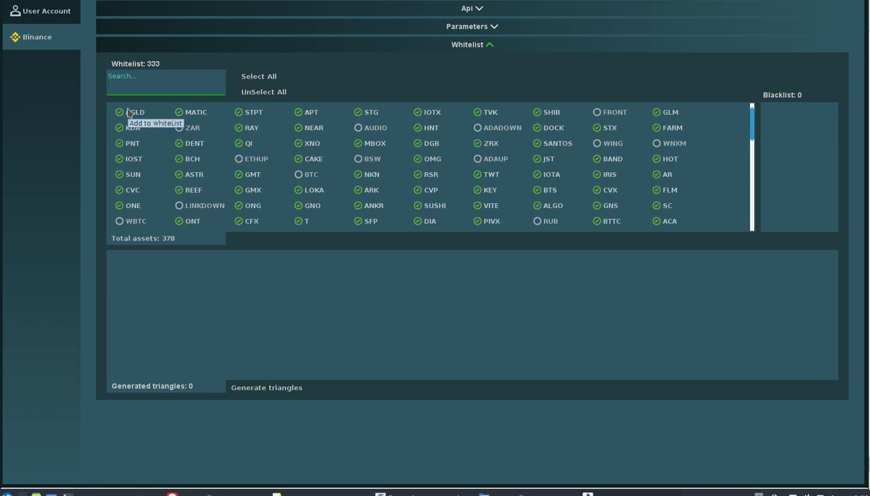
text(BNB)
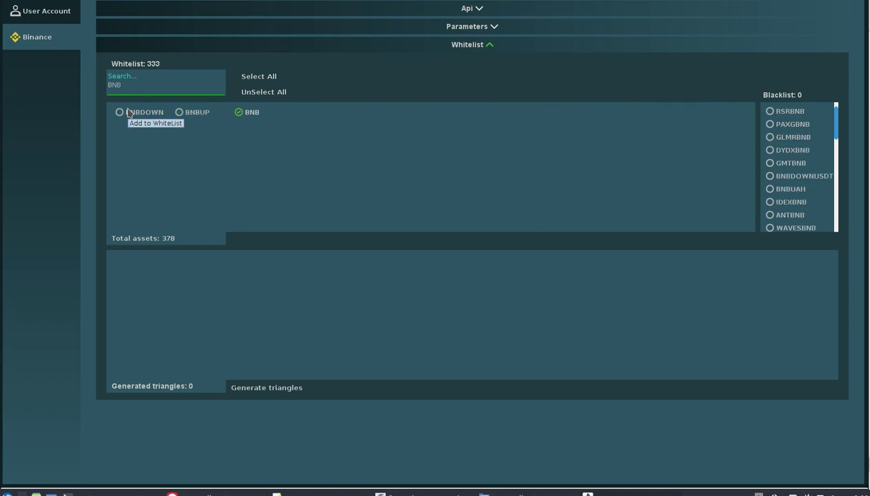
click(245, 113)
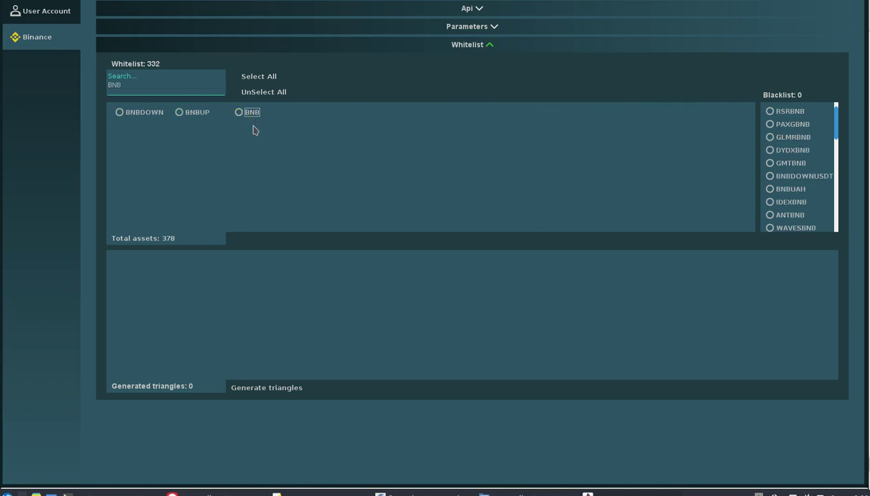
double_click(149, 90)
key(BackSpace)
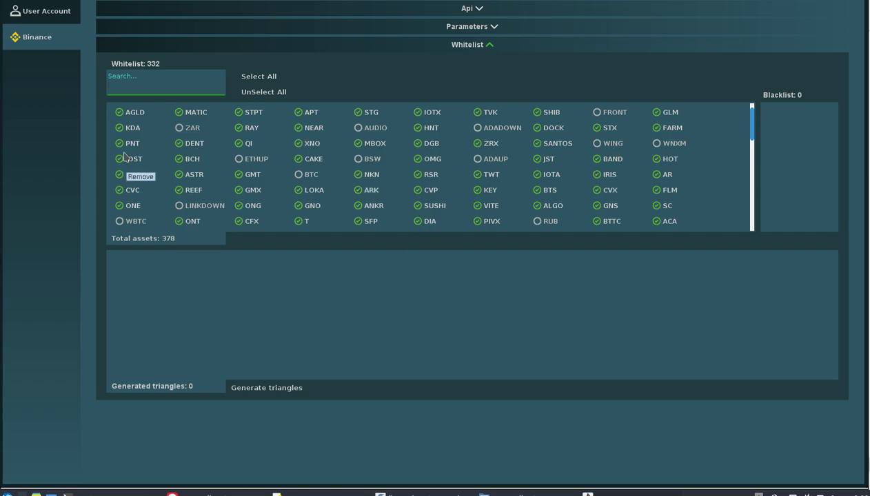
- Untick AGLD, STPT, APT and STG in the asset grid
scroll(754, 131, down, 2)
drag(755, 135, 757, 114)
click(130, 114)
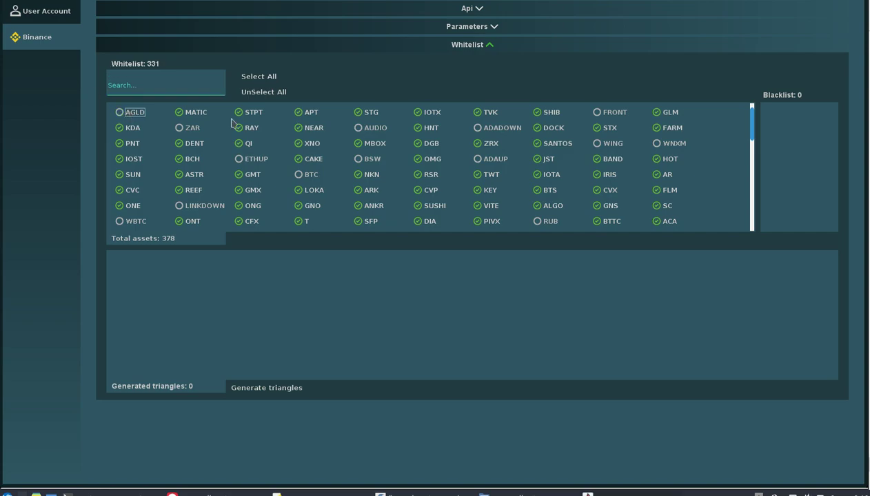
click(252, 114)
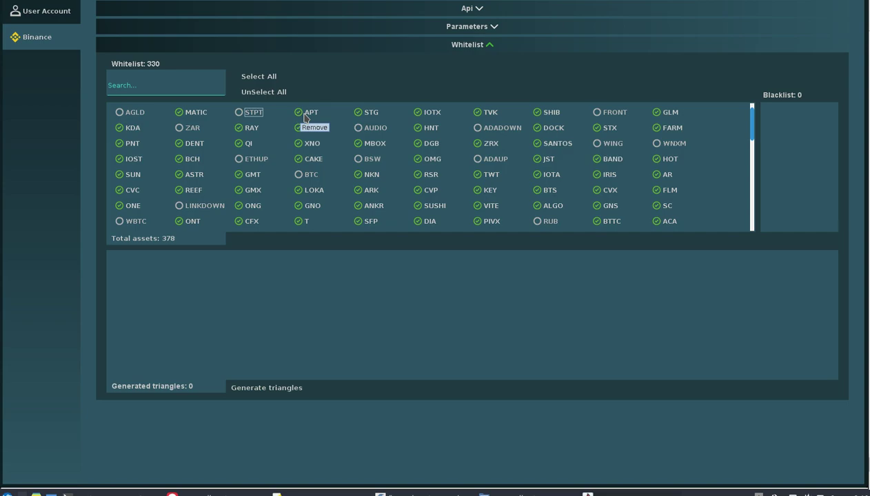
click(305, 116)
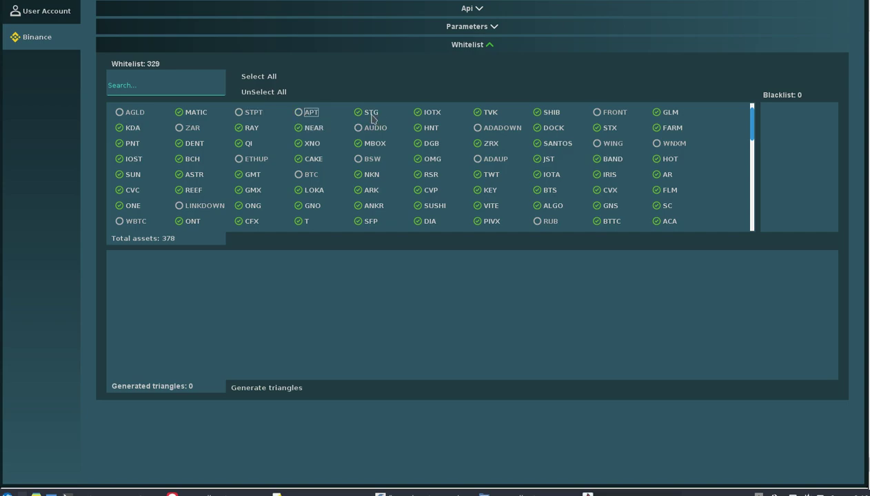
click(372, 117)
click(418, 116)
click(424, 114)
- Search 'IO' and untick all seven matching assets such as IOTX, IOST and IOTA
click(171, 88)
text(IOT)
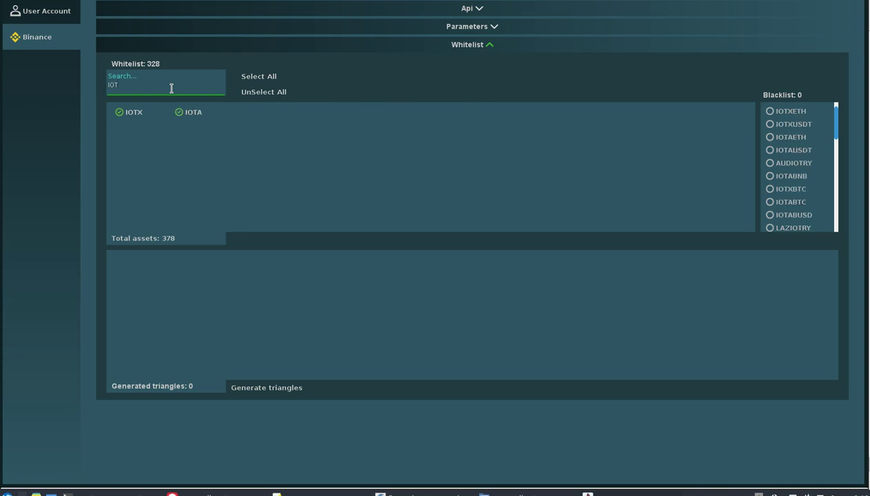
key(BackSpace)
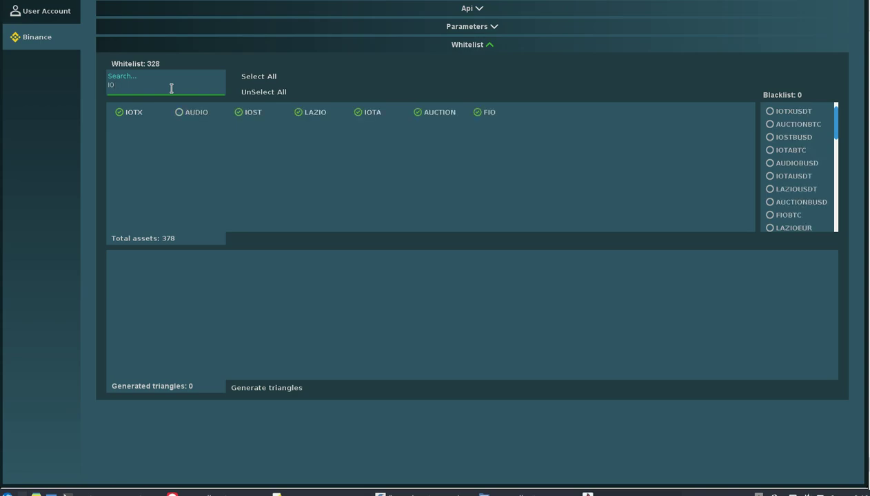
click(283, 96)
drag(124, 91, 88, 91)
- Filter by 'B' and untick BURGER, BTTC, BDOT, VIB, BTS and BETA
text(A)
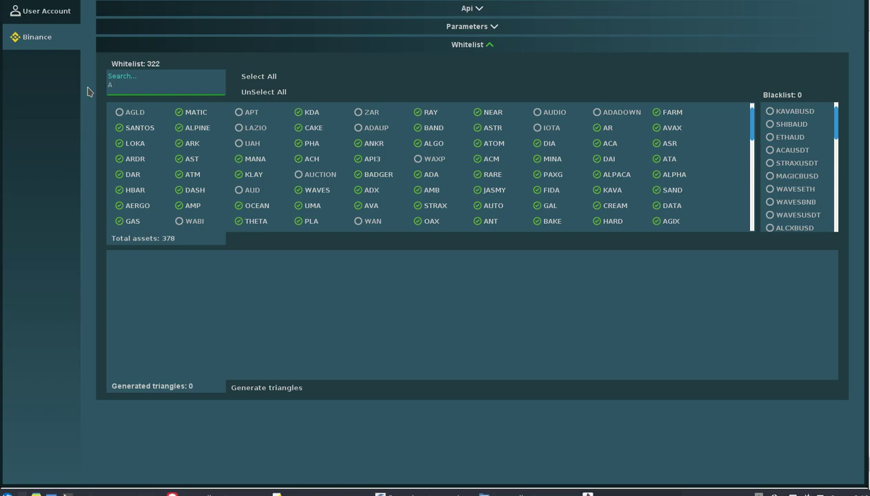
key(BackSpace)
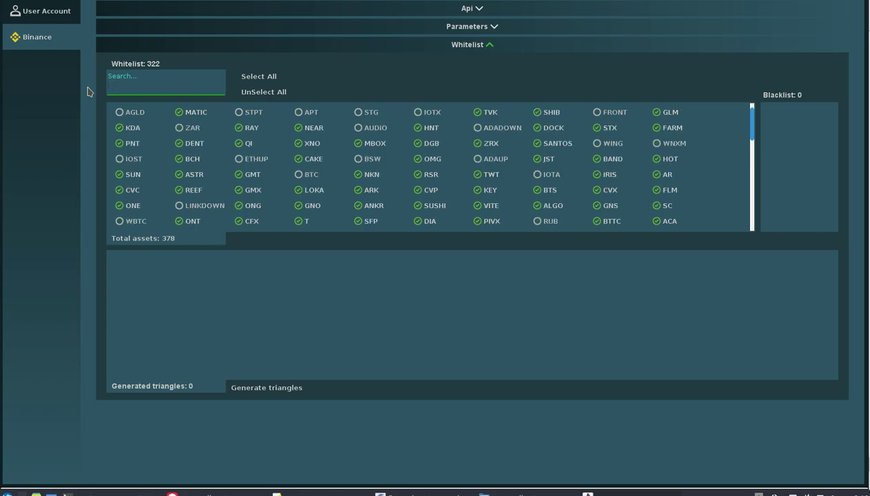
text(B)
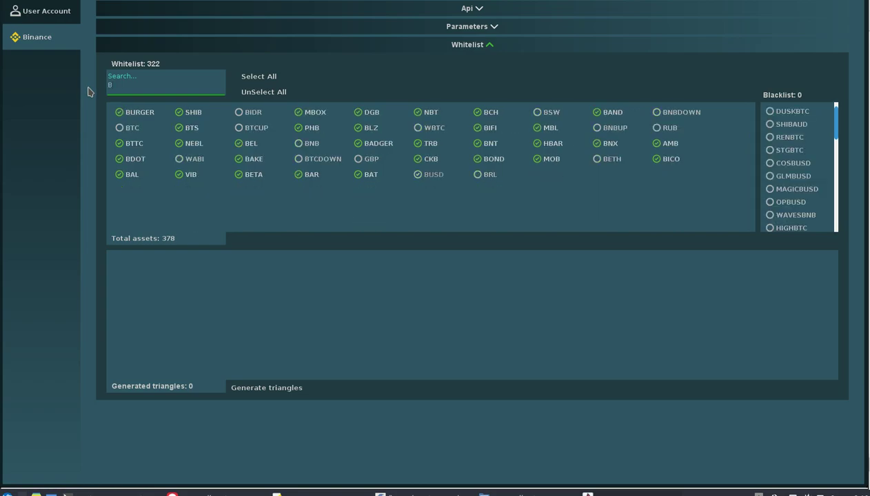
click(143, 111)
click(141, 148)
click(140, 159)
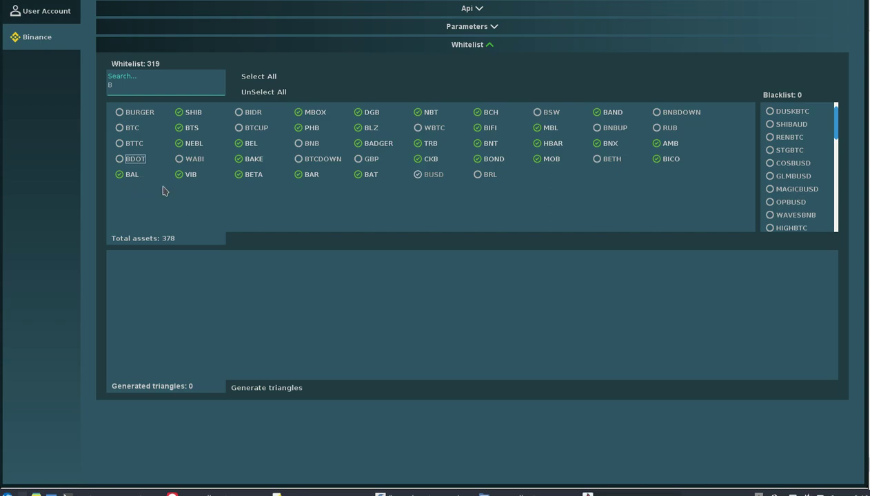
click(193, 178)
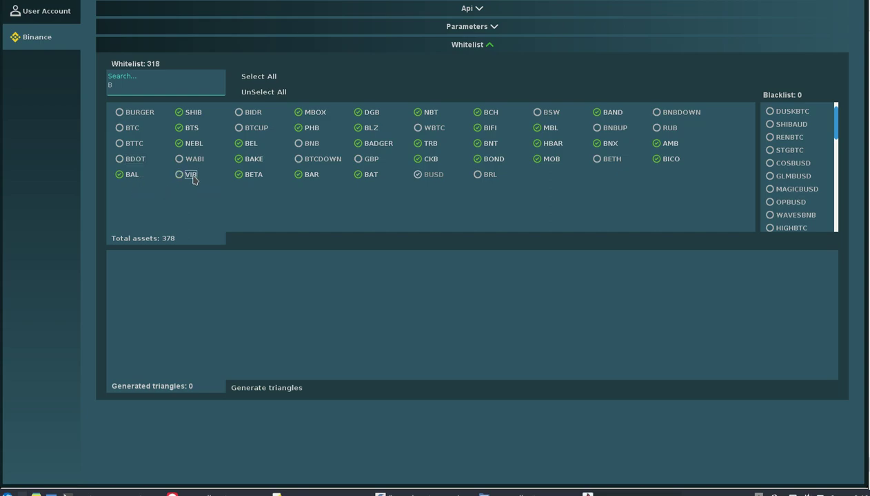
click(196, 126)
click(258, 177)
- Untick BAKE, BEL, MBOX, BAR, BLZ and BADGER, then switch to the blacklist notes
click(255, 159)
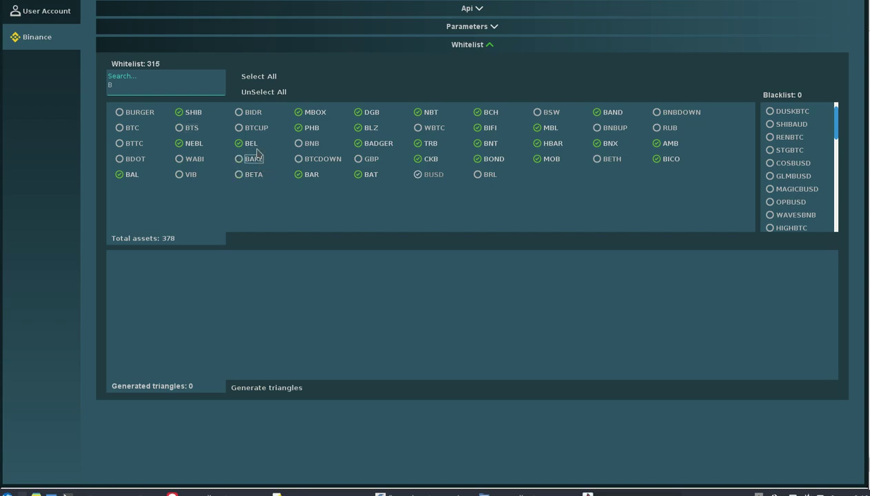
click(252, 145)
click(318, 115)
click(312, 178)
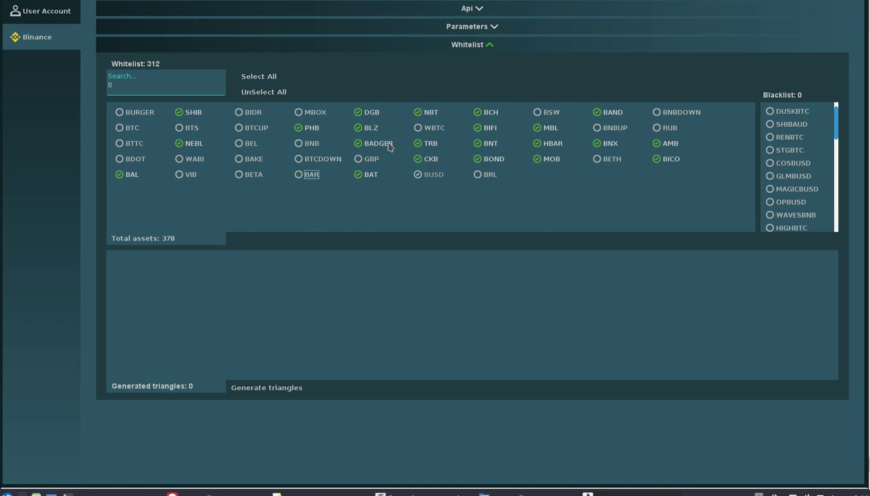
click(371, 130)
click(383, 147)
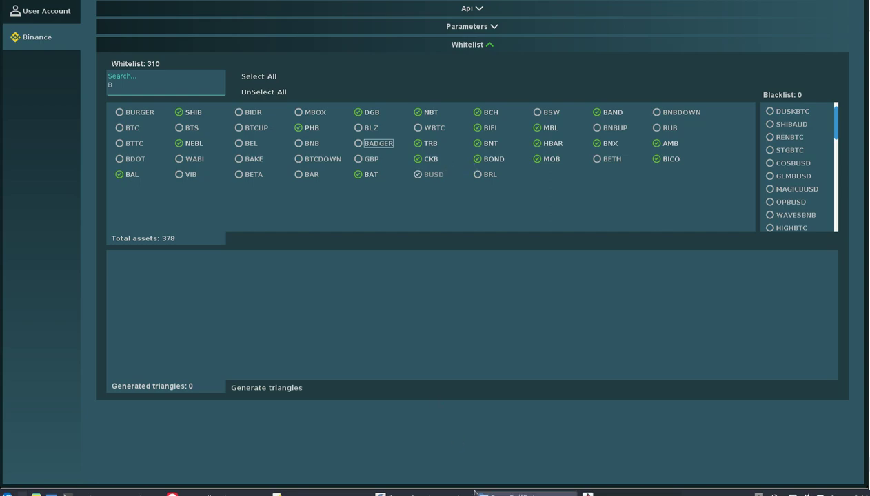
click(317, 494)
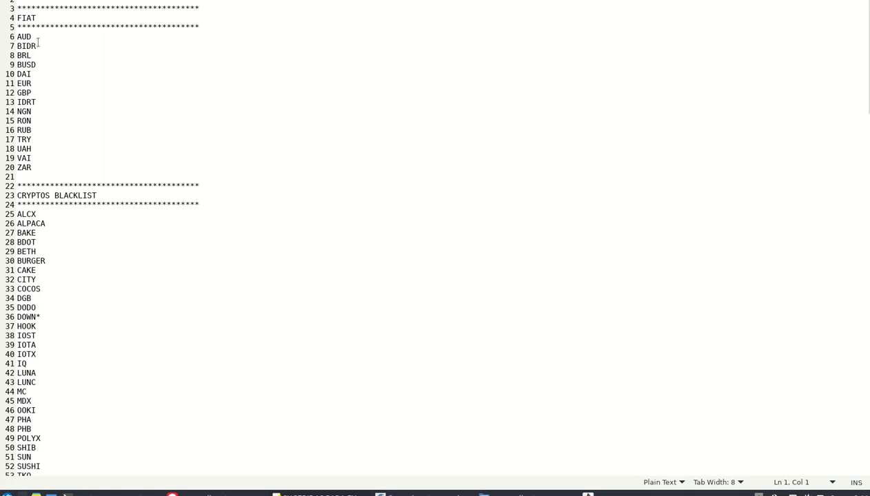
- Highlight the FIAT, CRYPTOS BLACKLIST and SUGERIDAS ACUMULAR USDT lists, then Alt+Tab to SnowBall Bot
drag(33, 168, 2, 28)
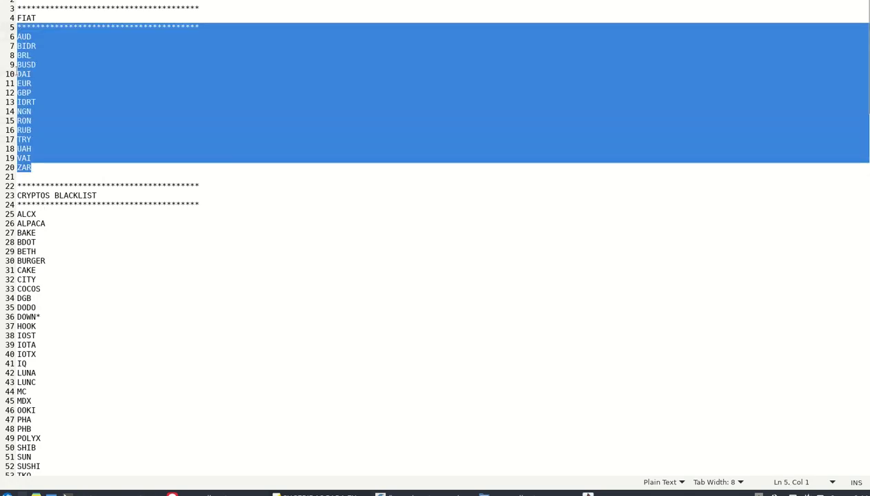
click(107, 211)
scroll(107, 211, down, 2)
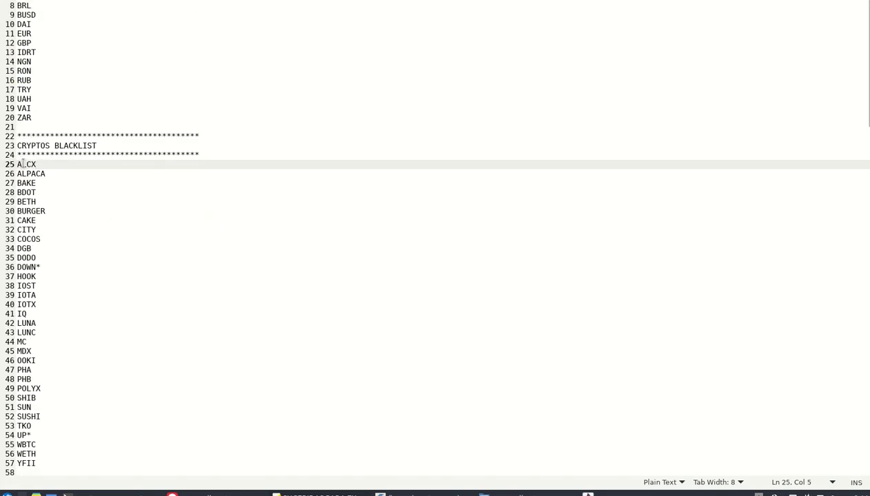
drag(17, 165, 134, 306)
scroll(120, 239, down, 5)
scroll(132, 311, down, 5)
scroll(133, 311, down, 2)
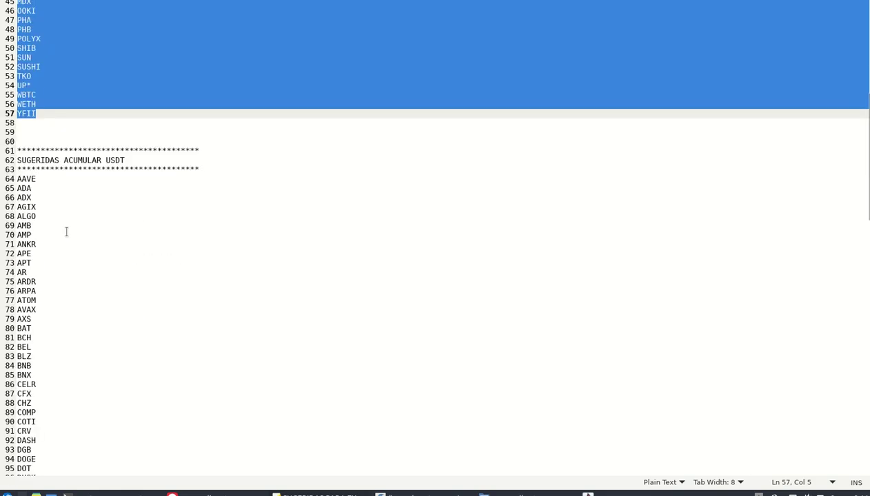
drag(16, 179, 99, 473)
scroll(97, 315, down, 7)
scroll(103, 325, down, 15)
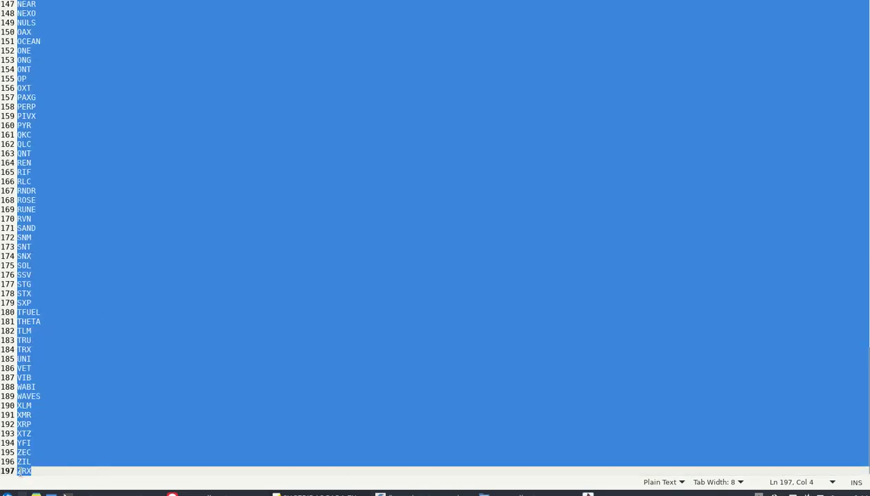
key(alt+Tab)
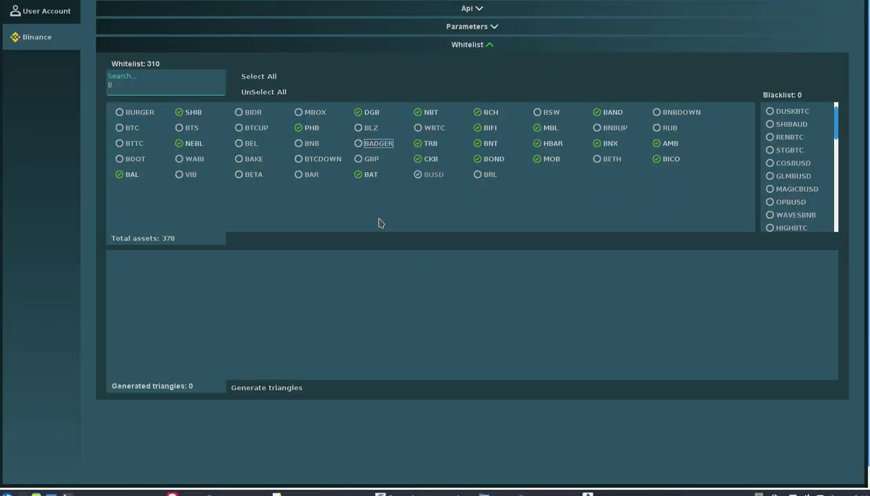
- Generate 263 triangles from the 310 whitelisted assets and scroll to the last, XRPBUSD & TRXXRP & TRXBUSD
click(272, 390)
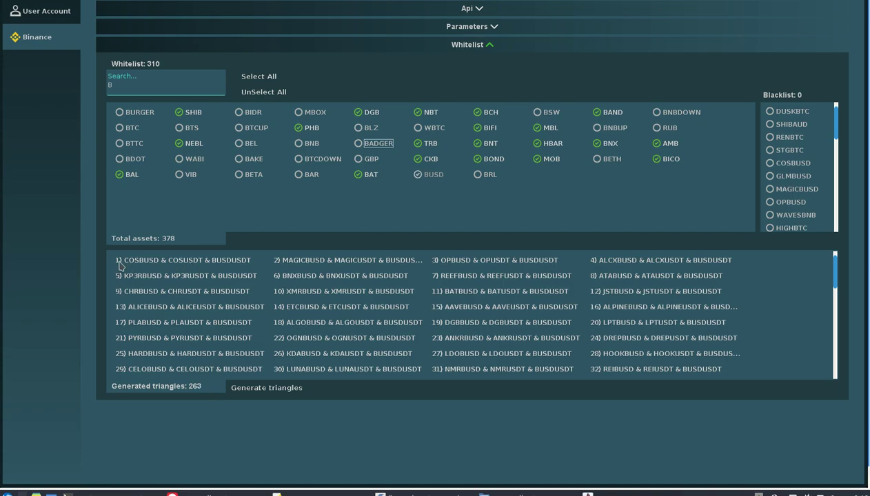
scroll(624, 297, down, 1)
scroll(697, 343, down, 2)
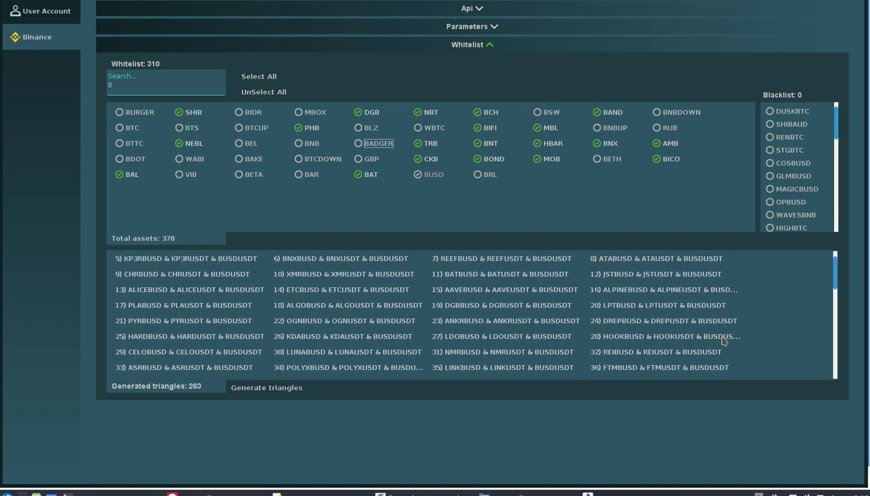
drag(837, 274, 837, 363)
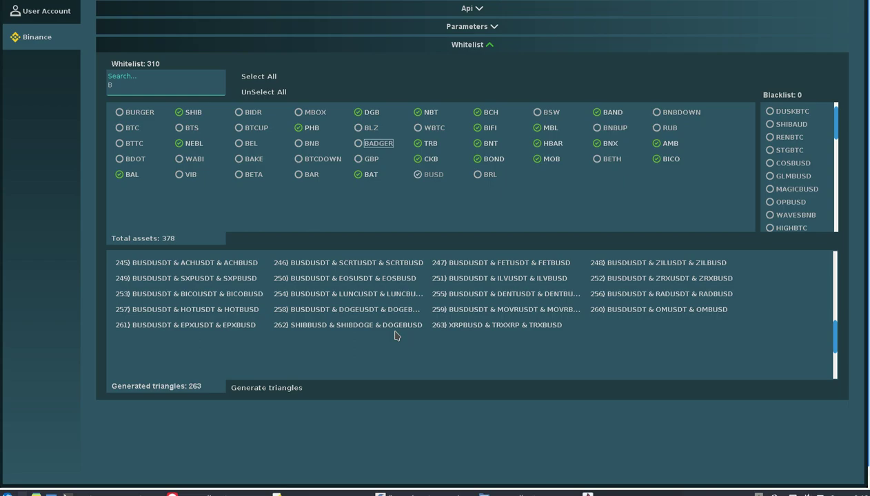
- Search for SHIB, uncheck it to leave 309 assets, and regenerate the triangles to get 261
double_click(138, 93)
text(SHIB)
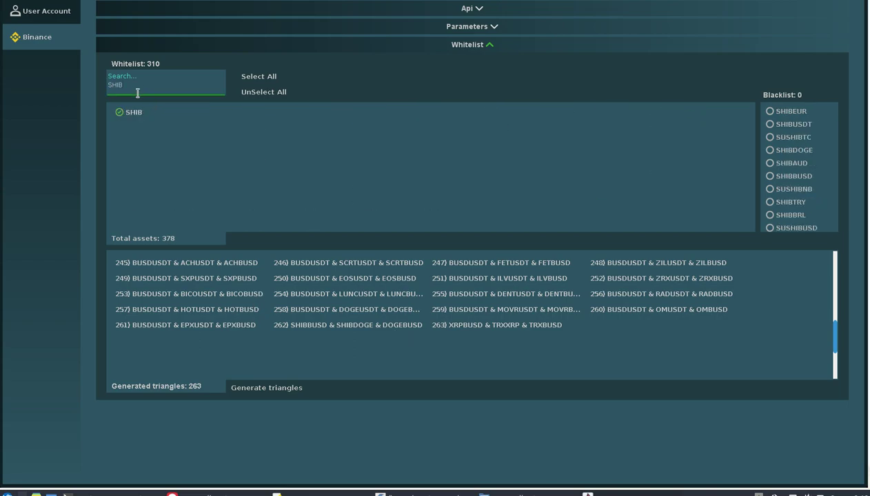
click(131, 112)
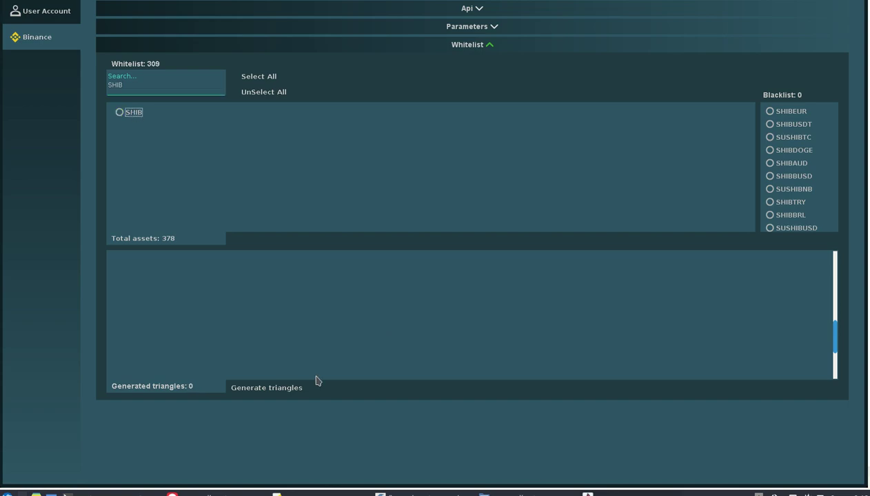
click(286, 391)
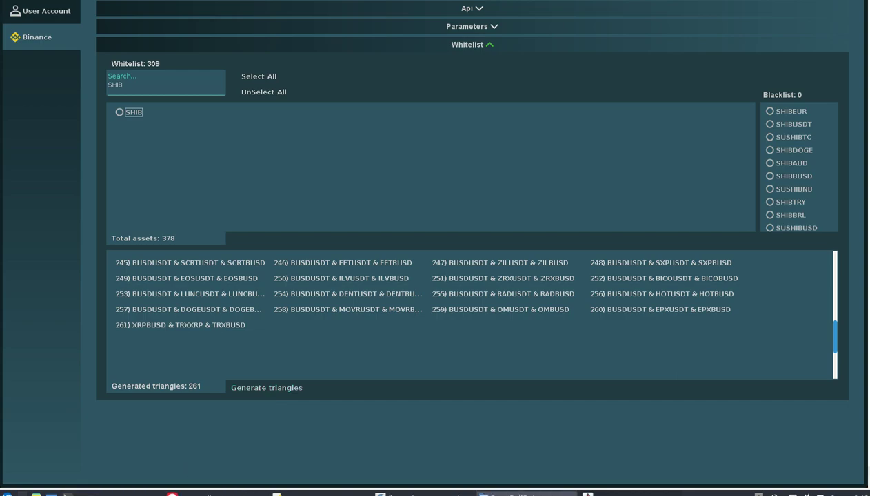
click(517, 494)
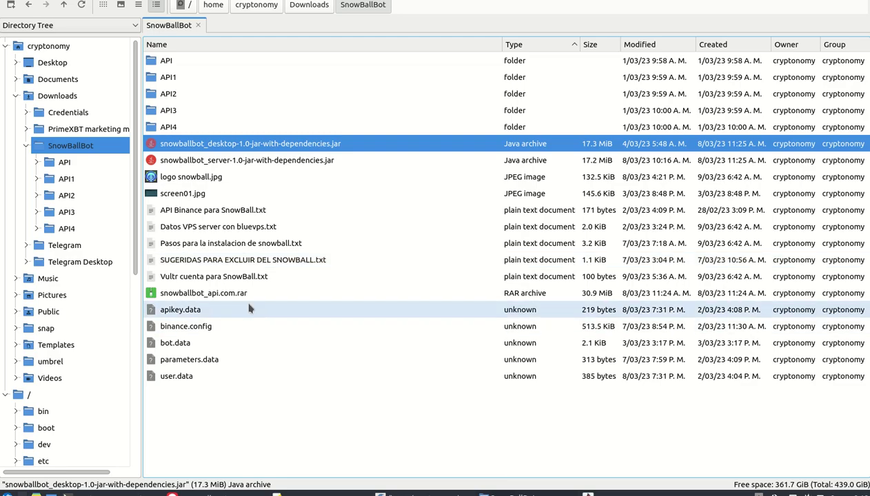
- Select binance.config plus snowballbot_server-1.0-jar-with-dependencies.jar in the SnowBallBot folder
click(211, 329)
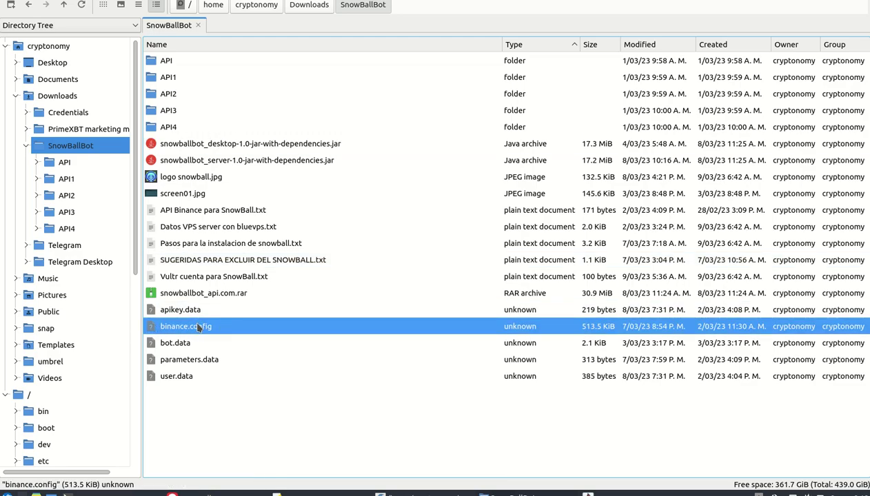
mouse_move(198, 328)
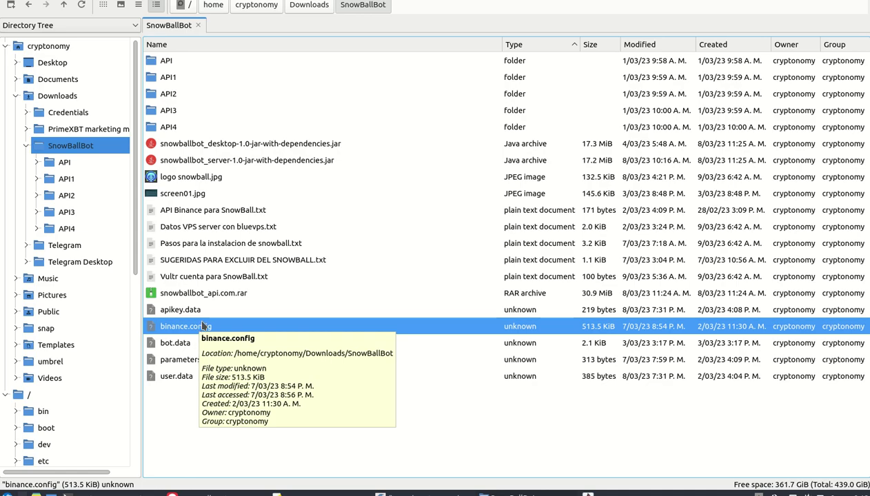
mouse_move(337, 177)
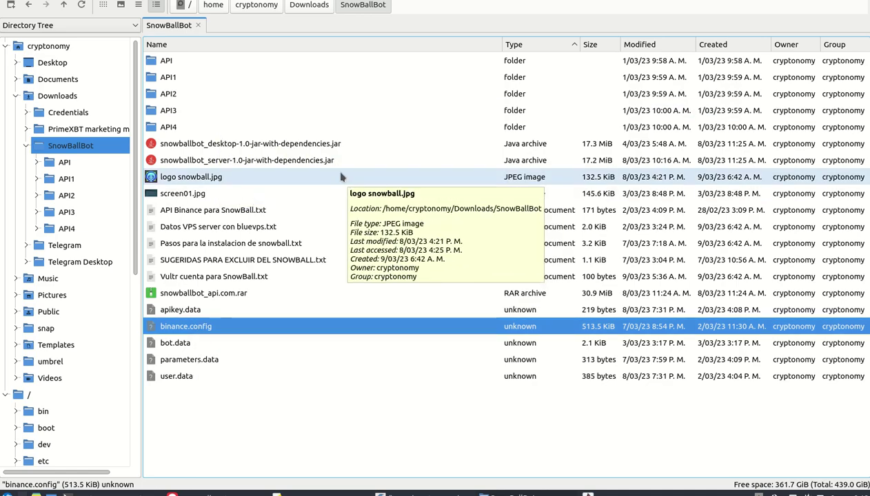
ctrl+click(310, 161)
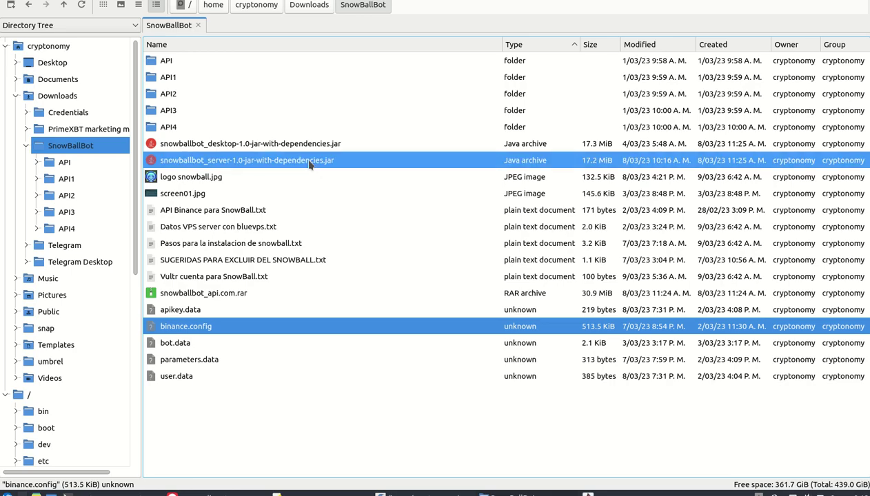
mouse_move(605, 376)
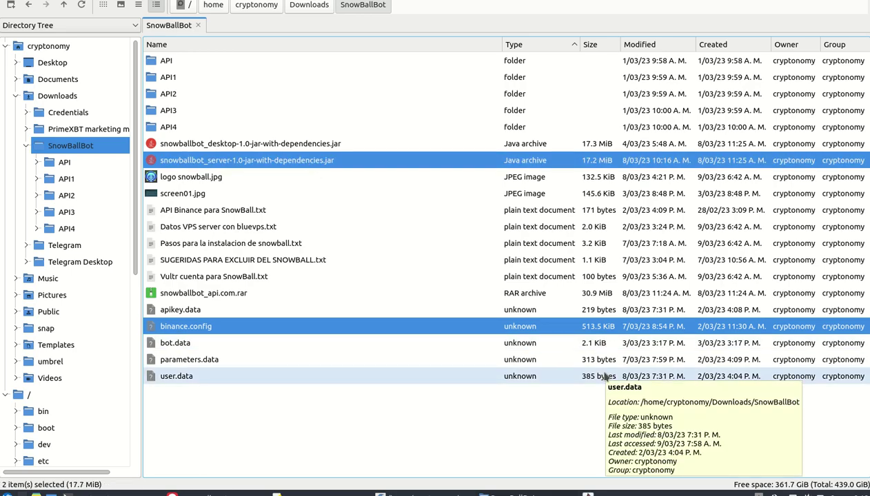